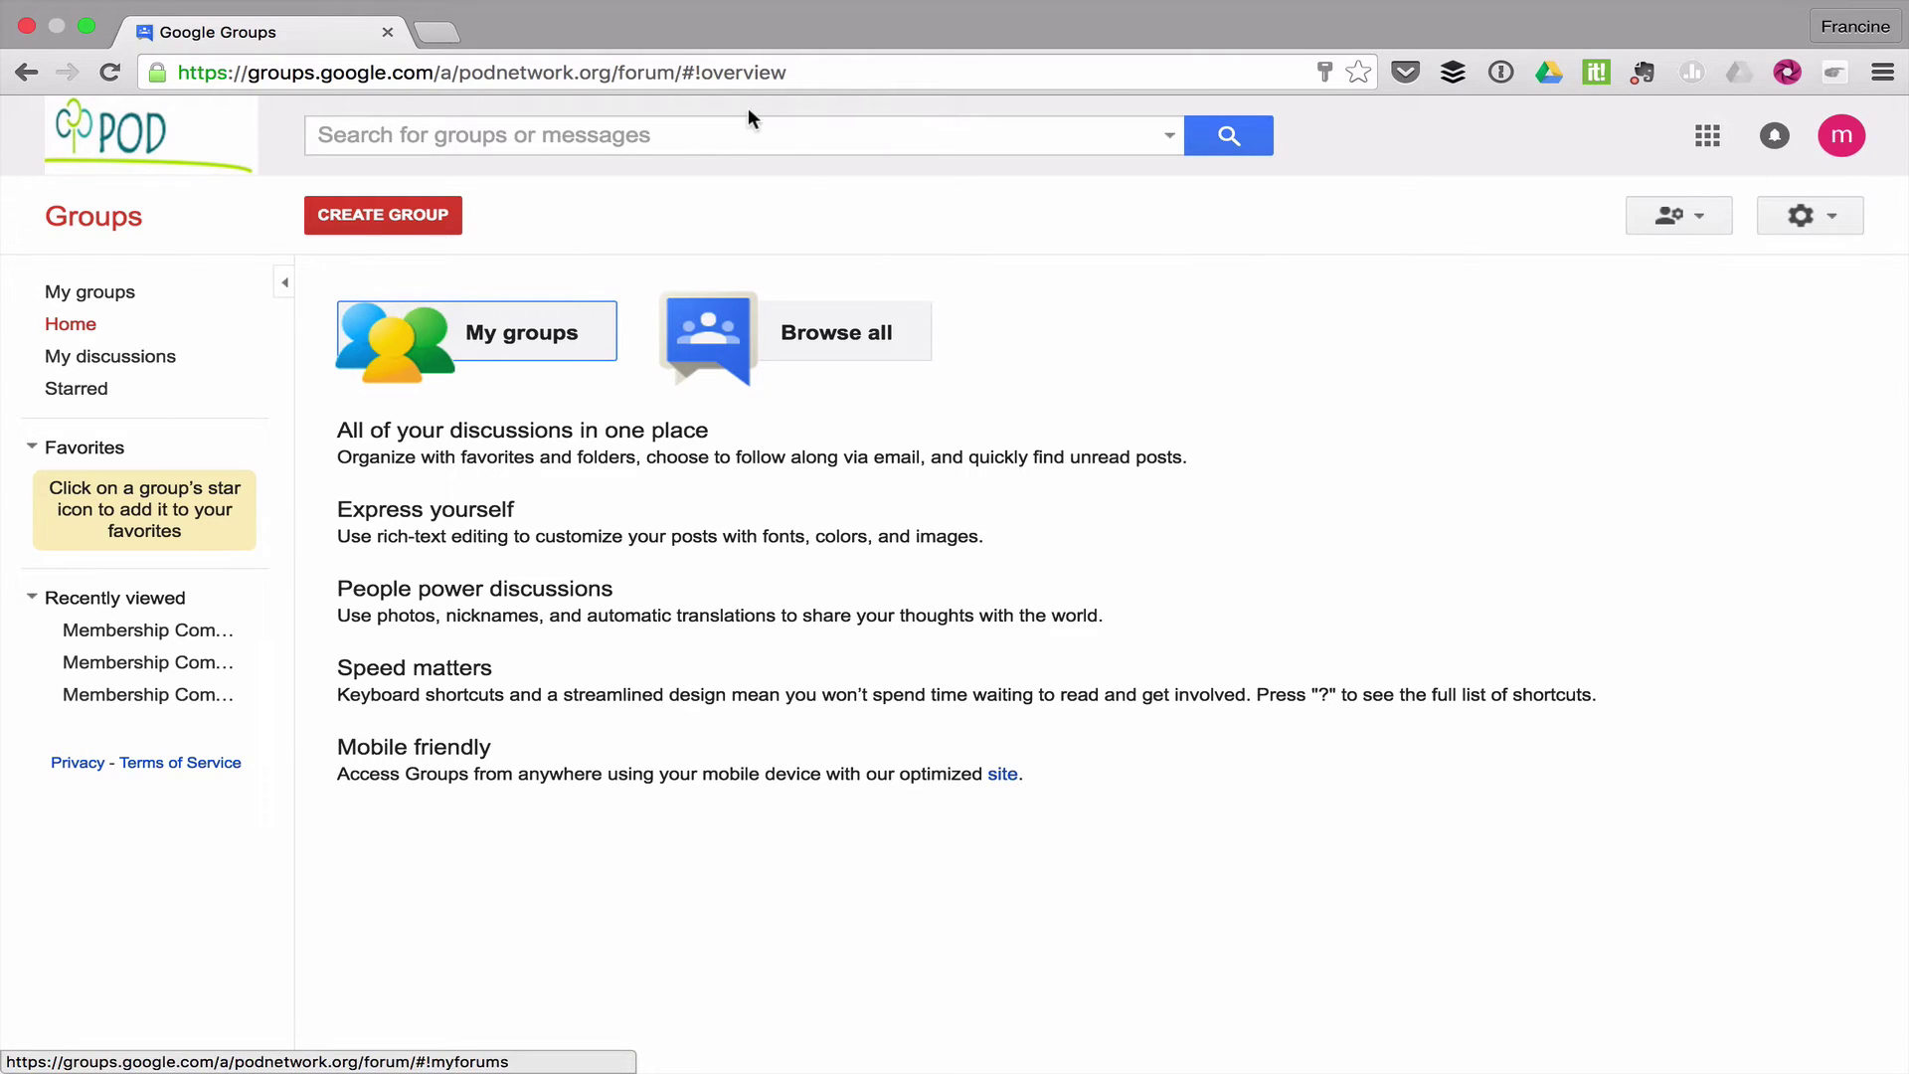
List my groups in podnetwork.org and open the Google apps menu to start a second Groups home tab
left_click(491, 340)
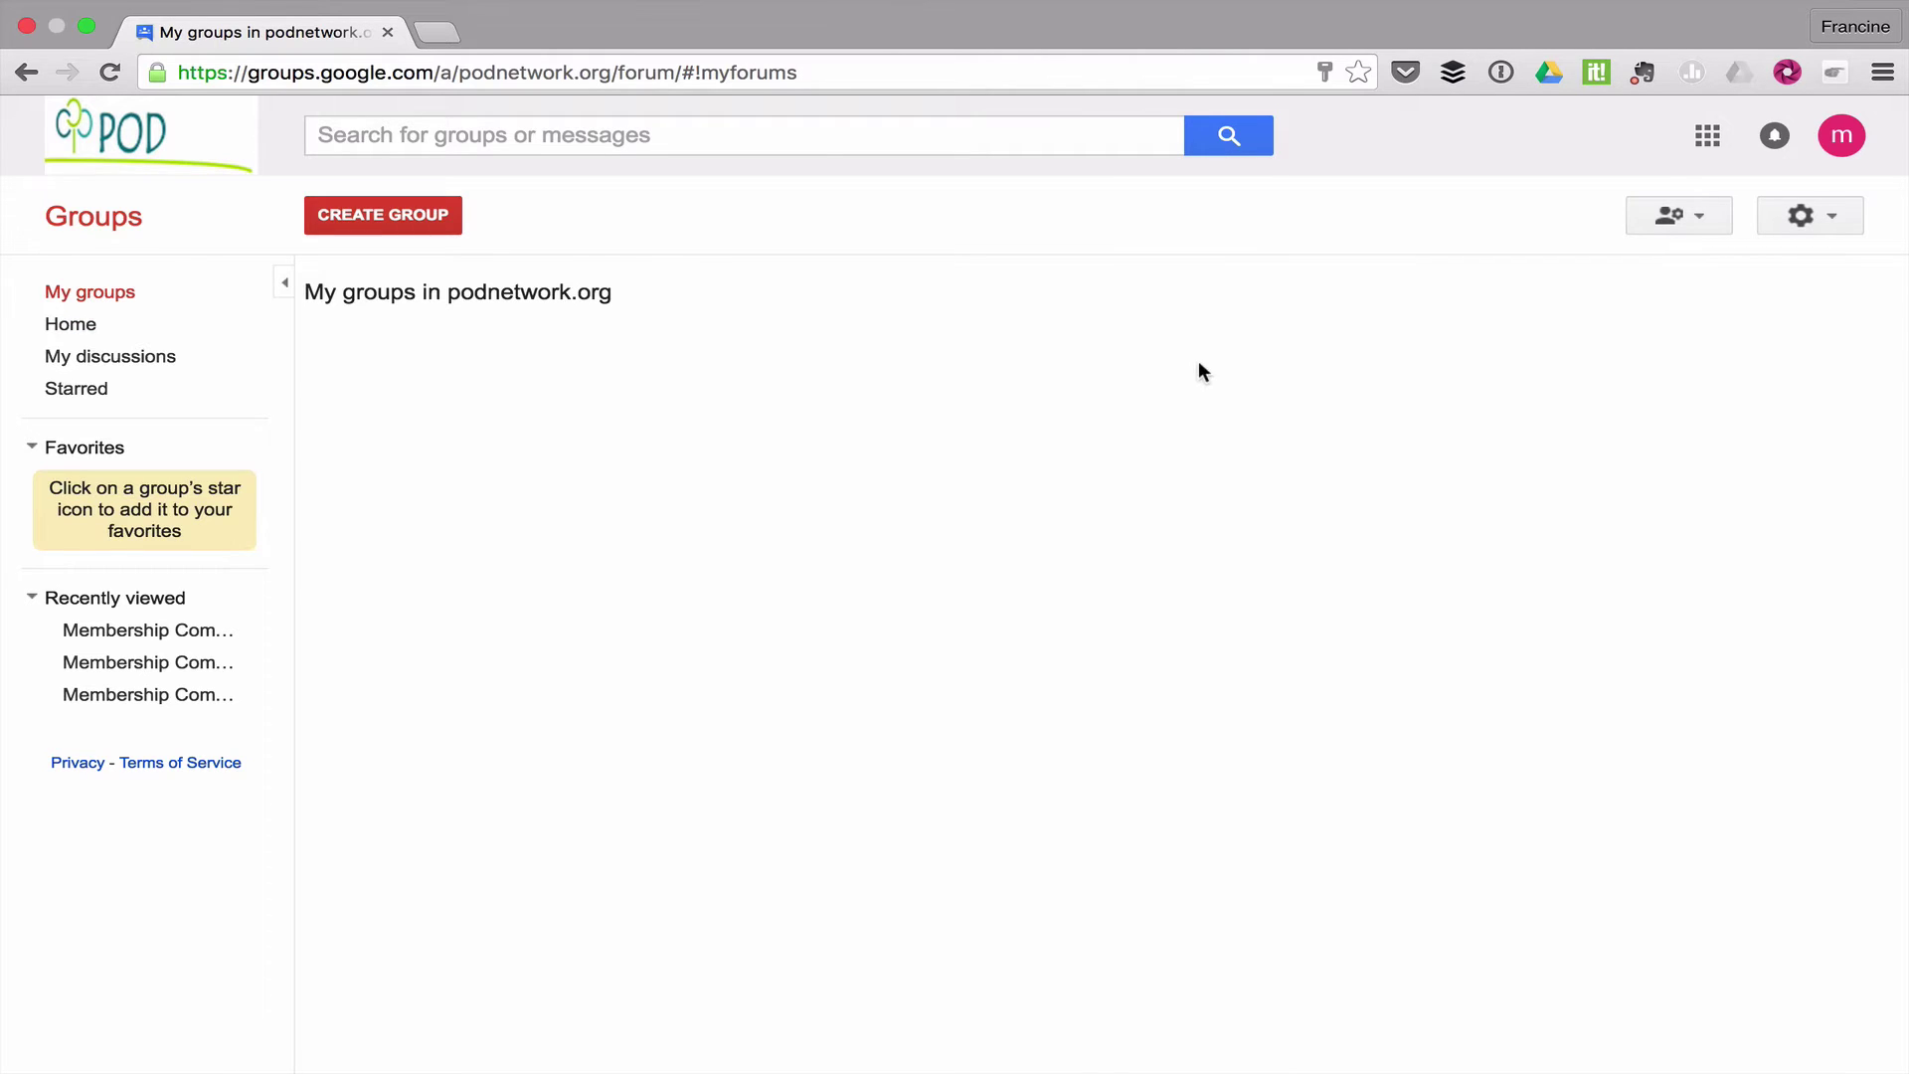
left_click(1708, 136)
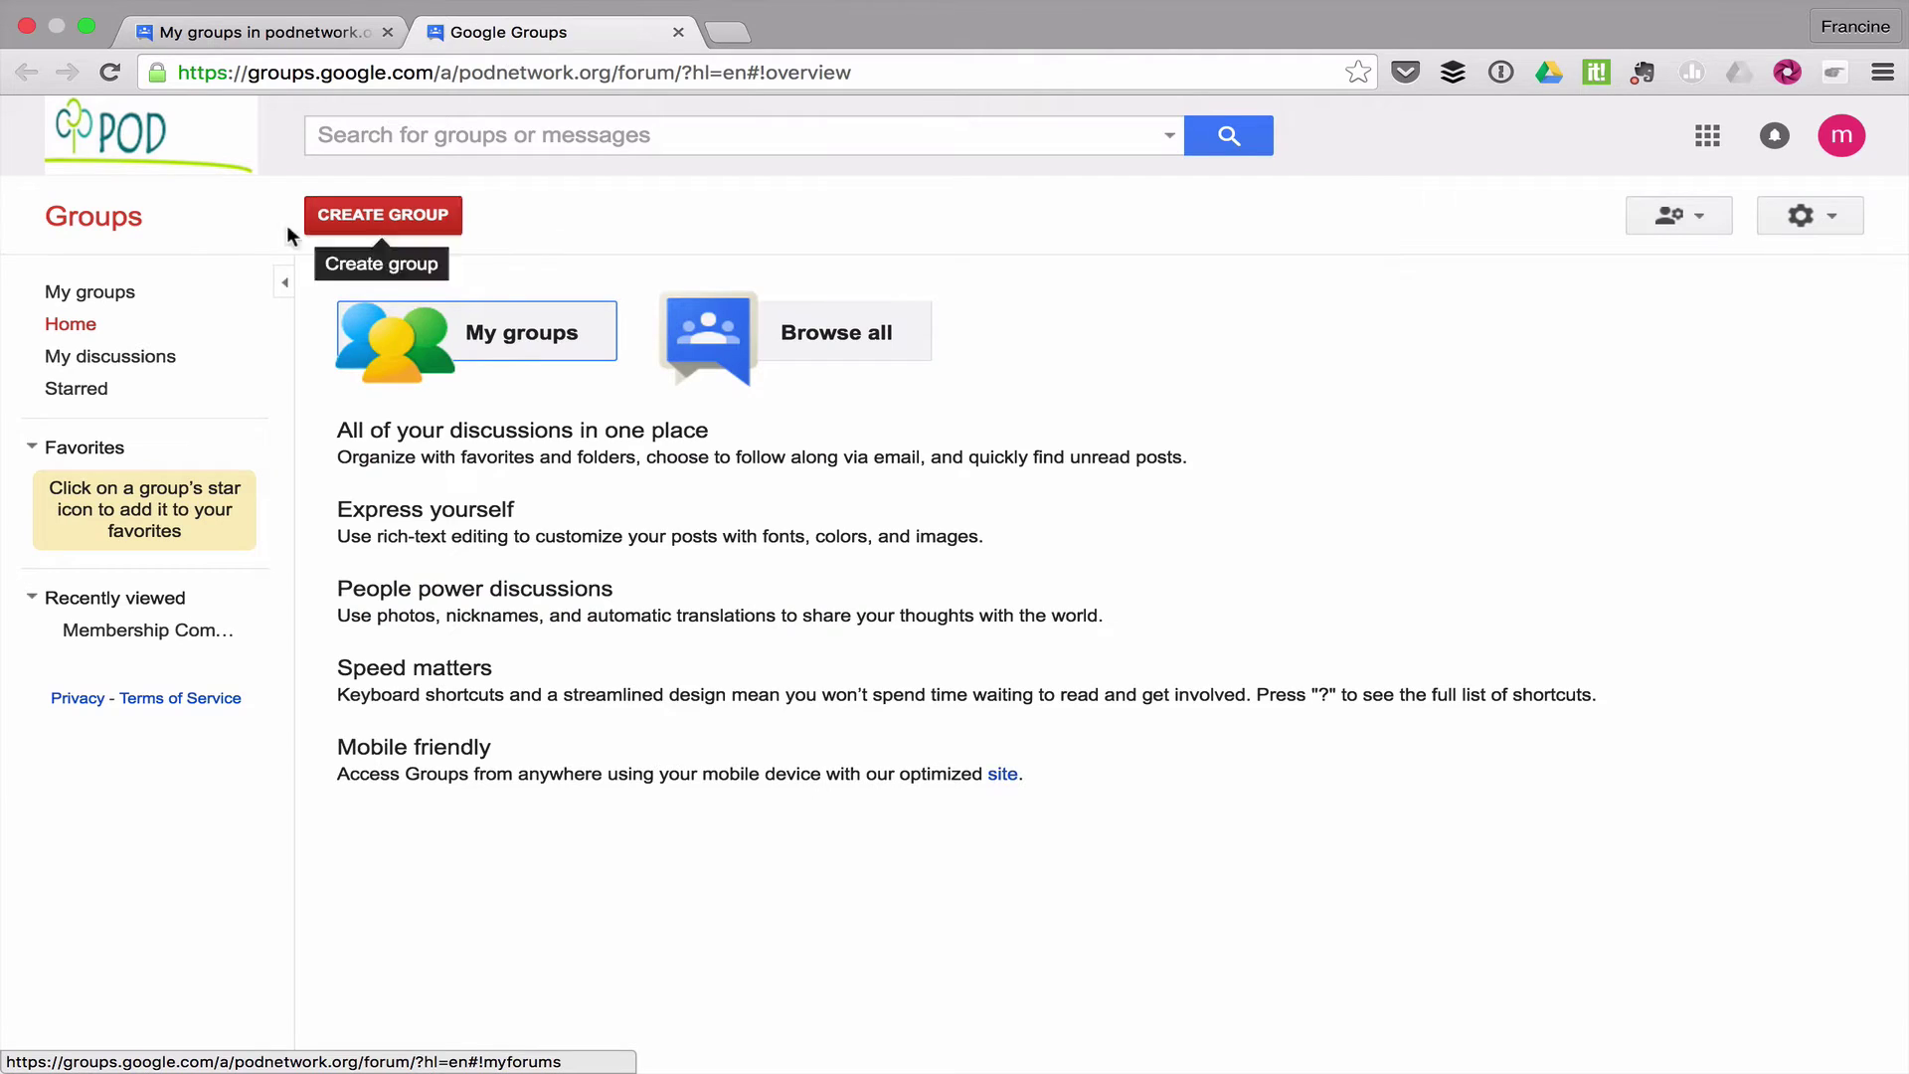
Go to Membership Committee's Manage page and open its Direct add members form
left_click(487, 328)
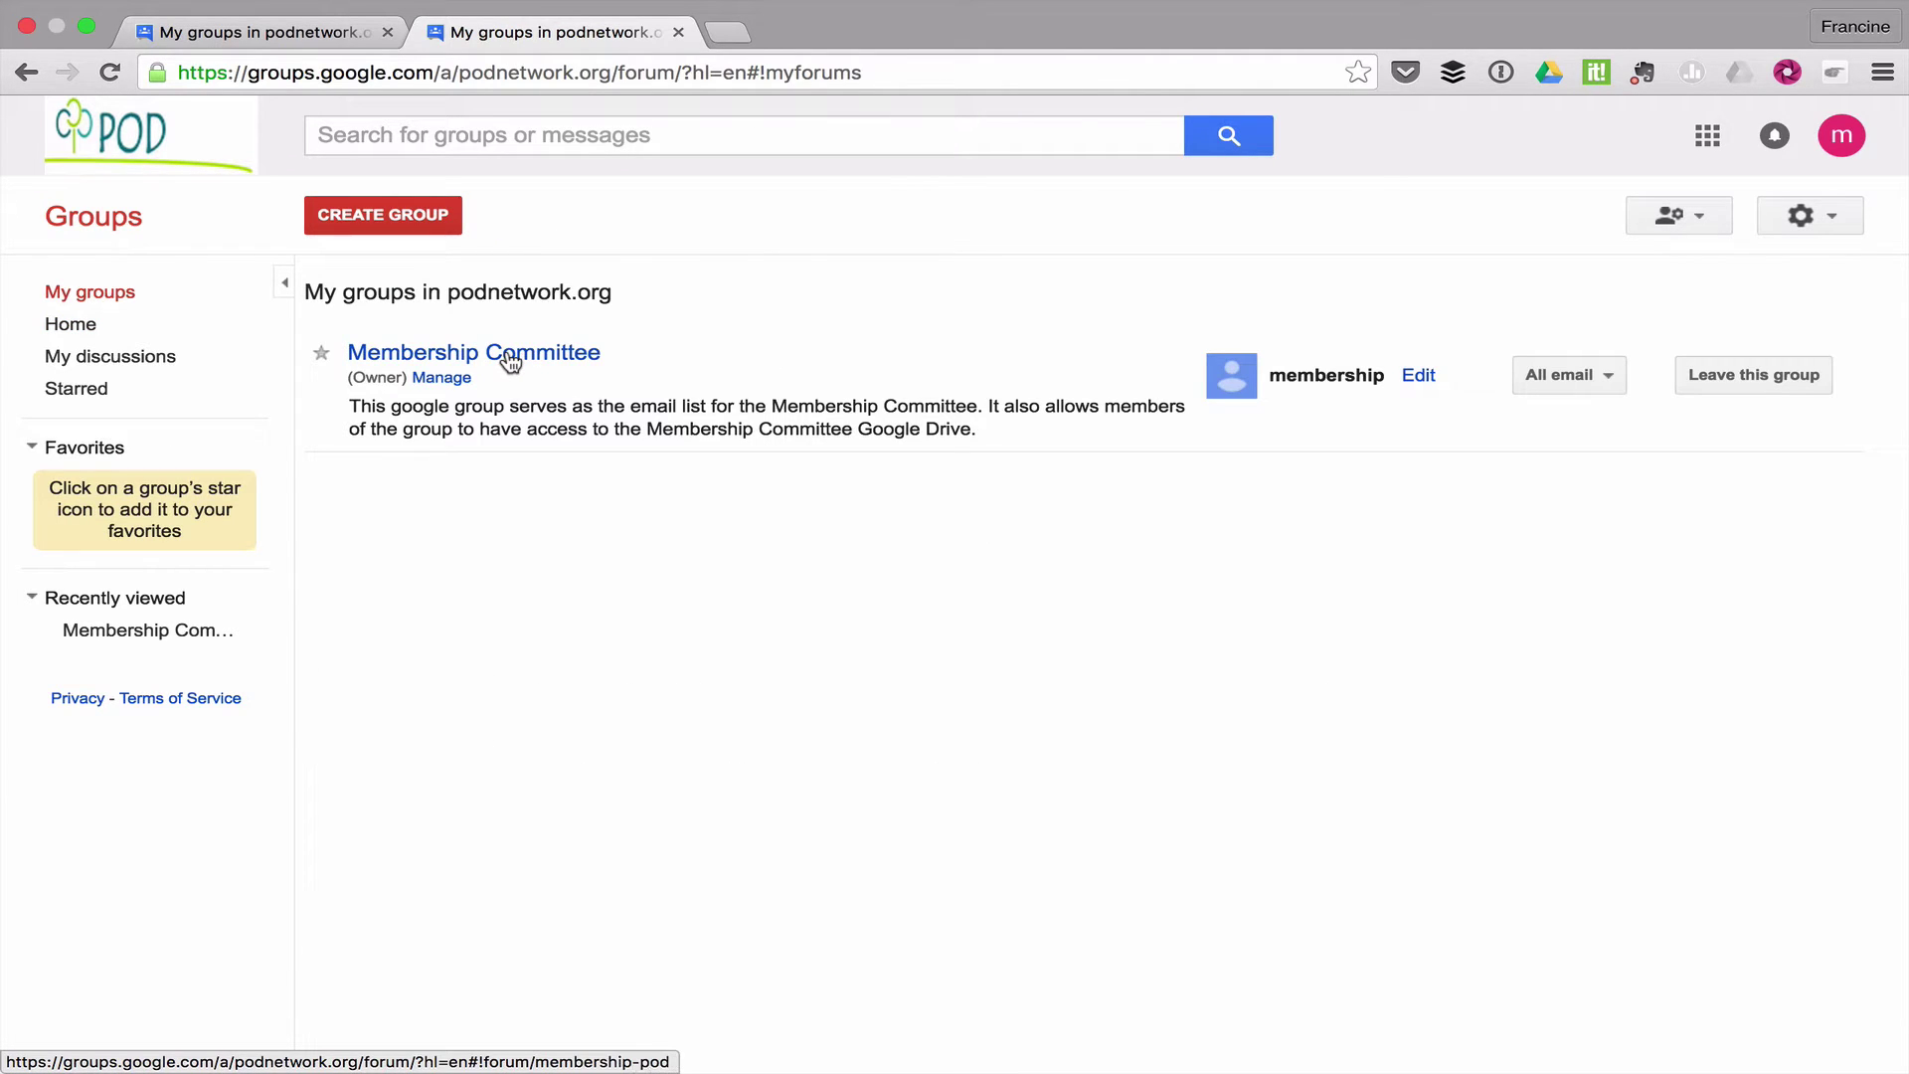
left_click(442, 378)
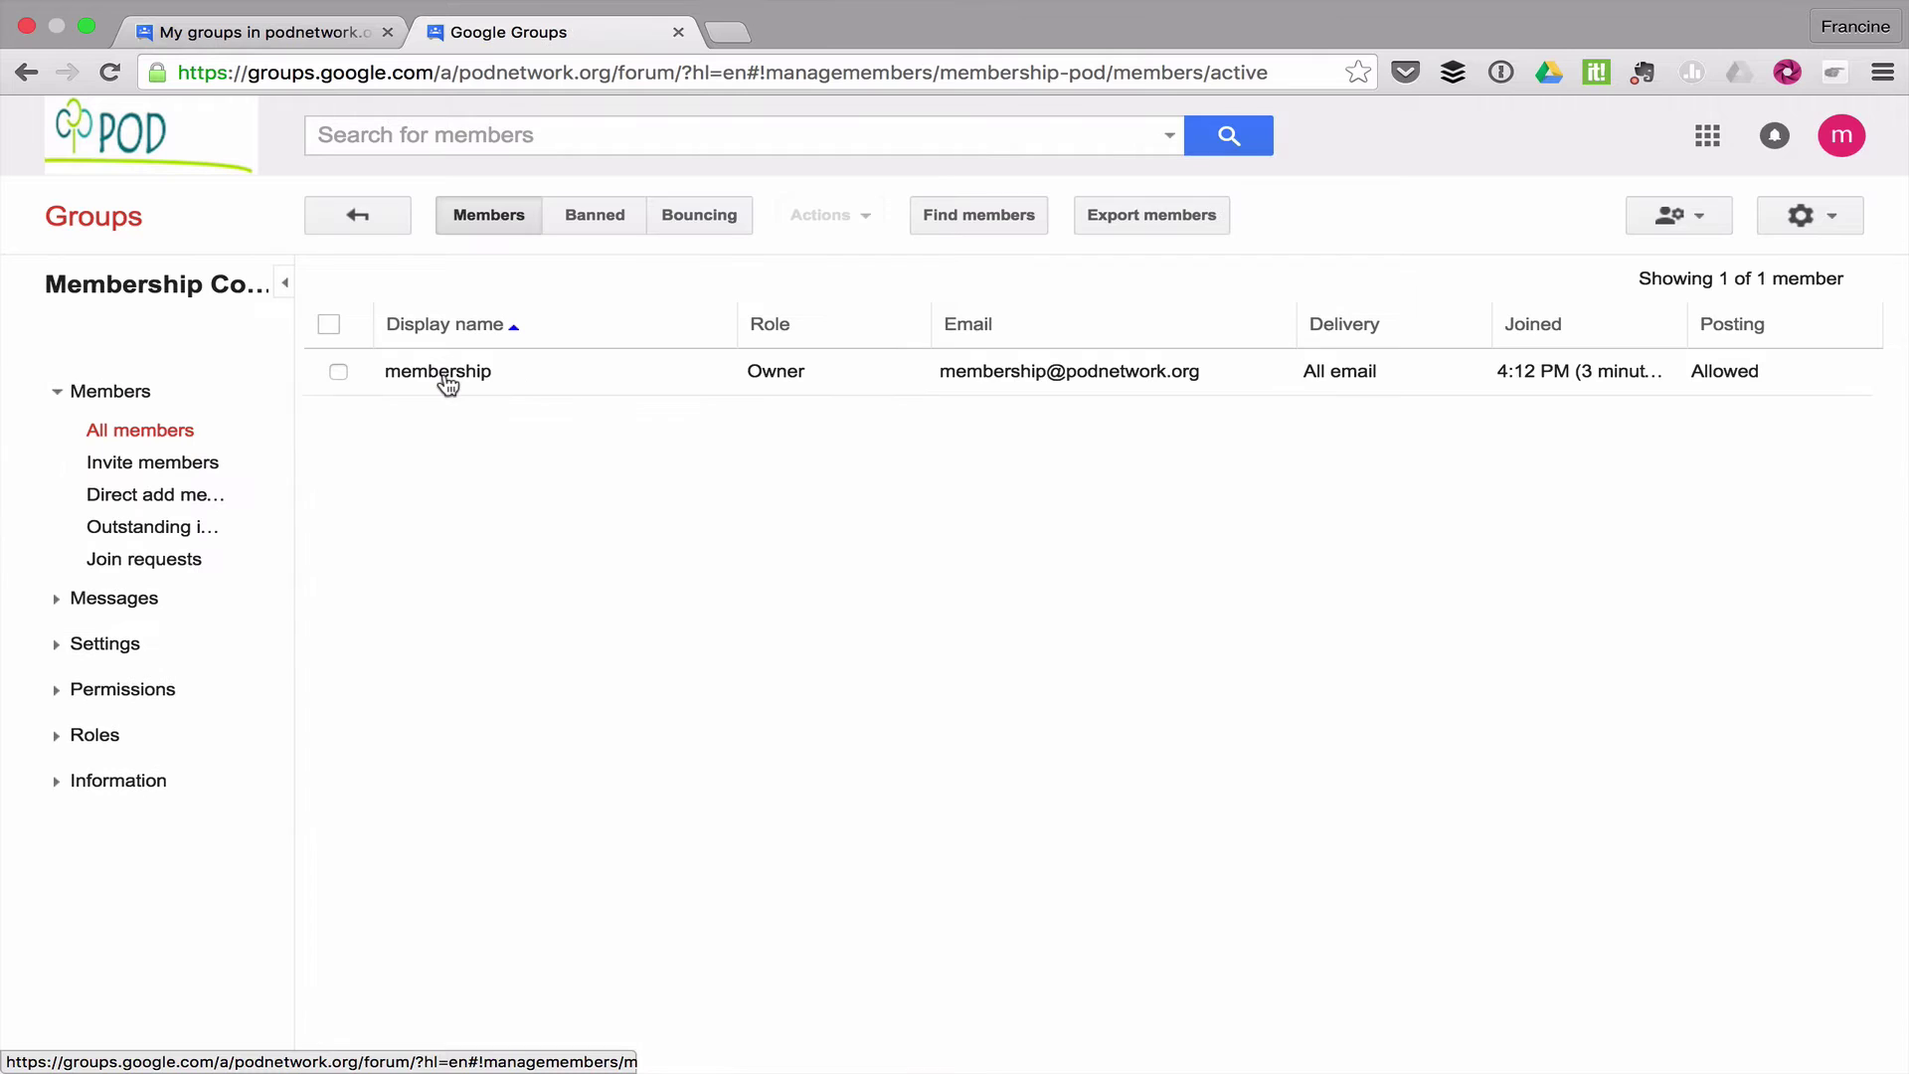
left_click(142, 499)
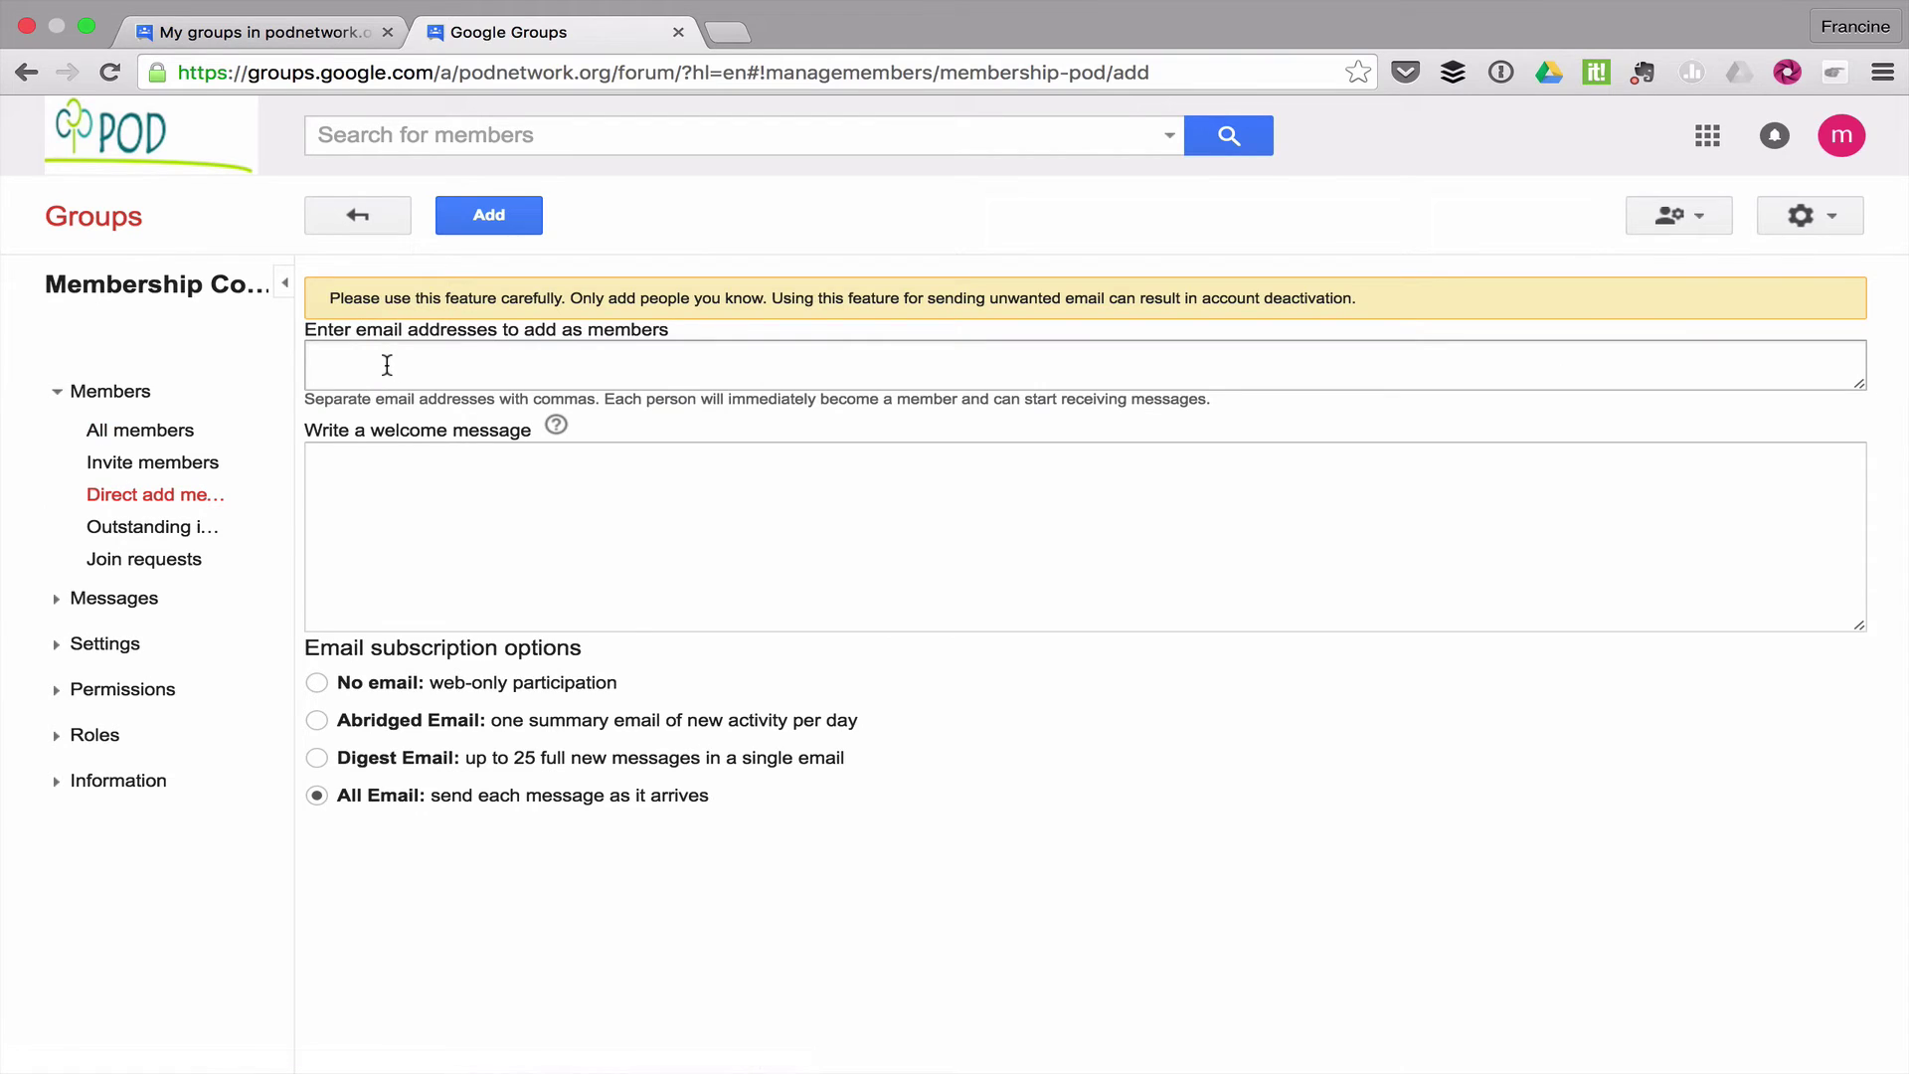
Paste the committee names and addresses, then strip the display name and brackets from the last entries
left_click(386, 364)
key("super+v")
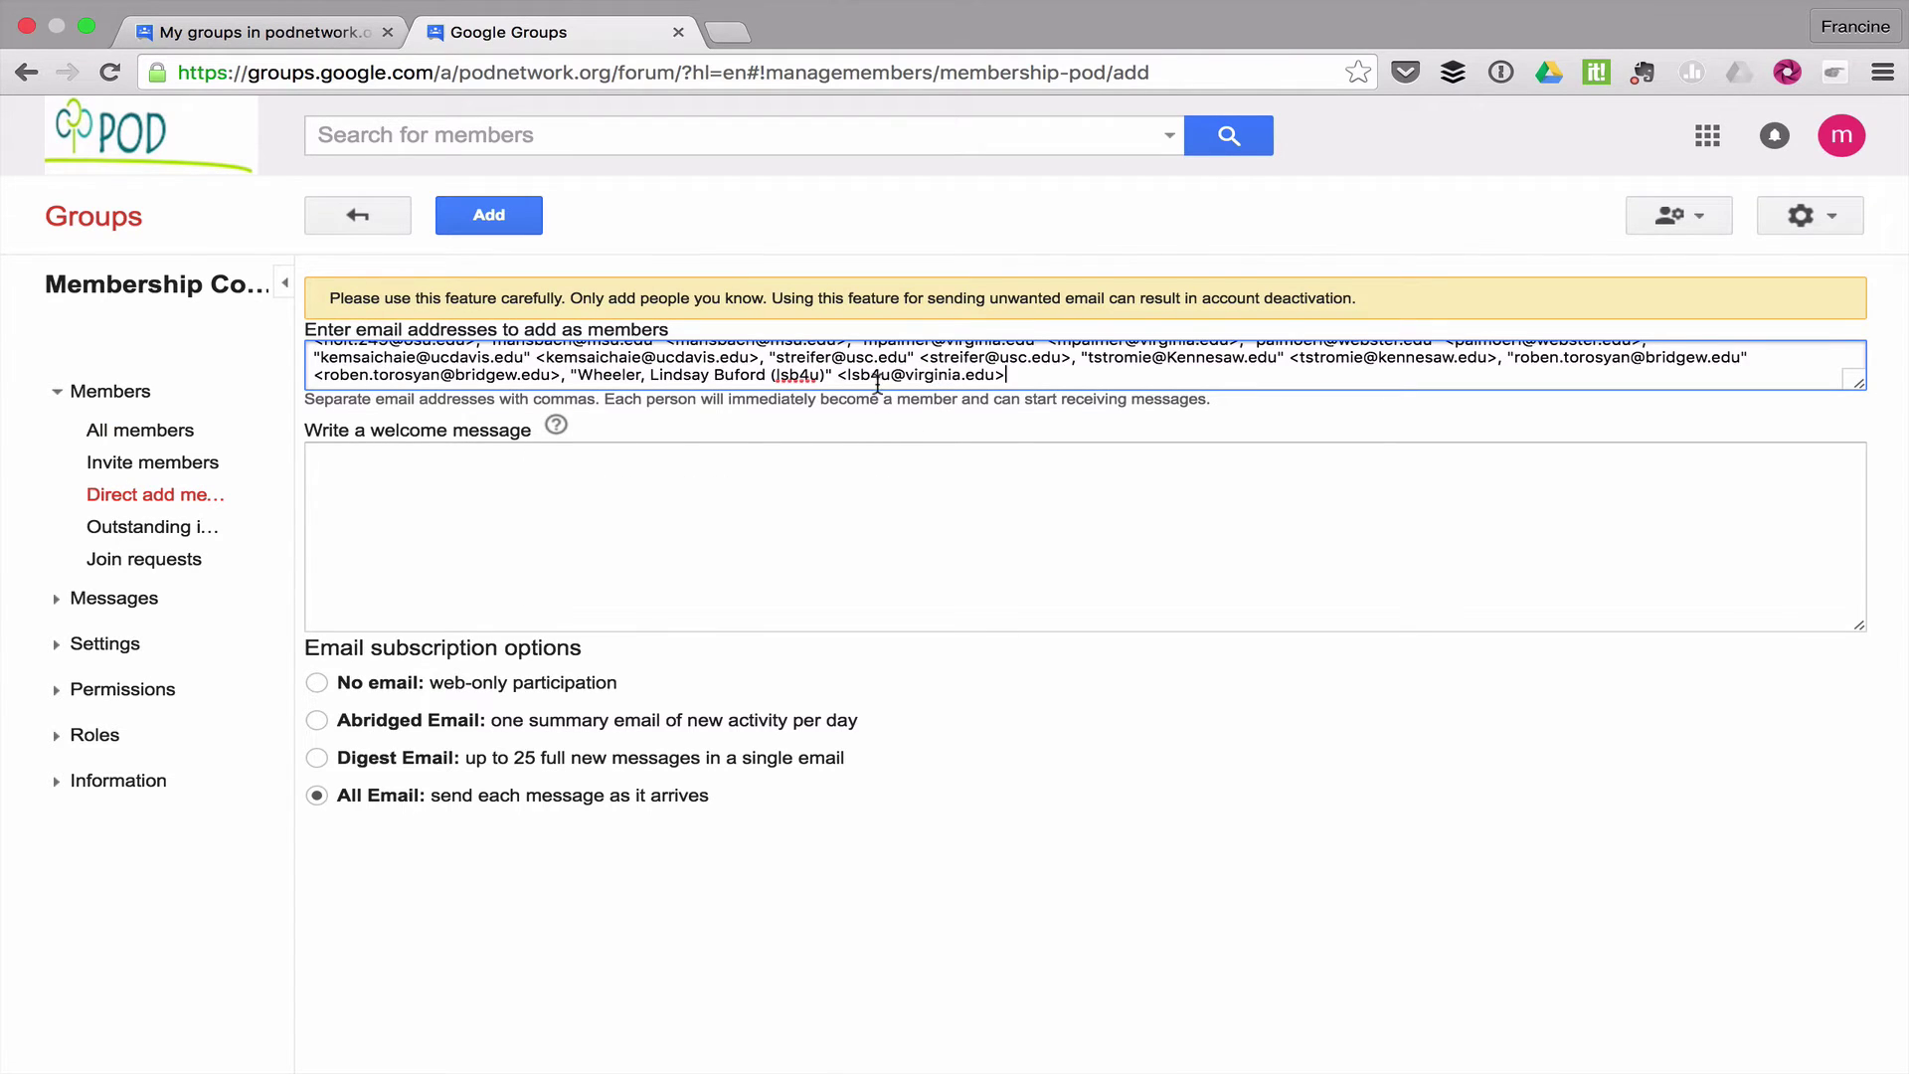
key("BackSpace")
left_click(845, 375)
key("BackSpace")
key("BackSpace")
key("BackSpace")
key("BackSpace")
key("BackSpace")
key("BackSpace")
key("BackSpace")
key("BackSpace")
key("BackSpace")
key("BackSpace")
key("BackSpace")
key("BackSpace")
key("BackSpace")
key("BackSpace")
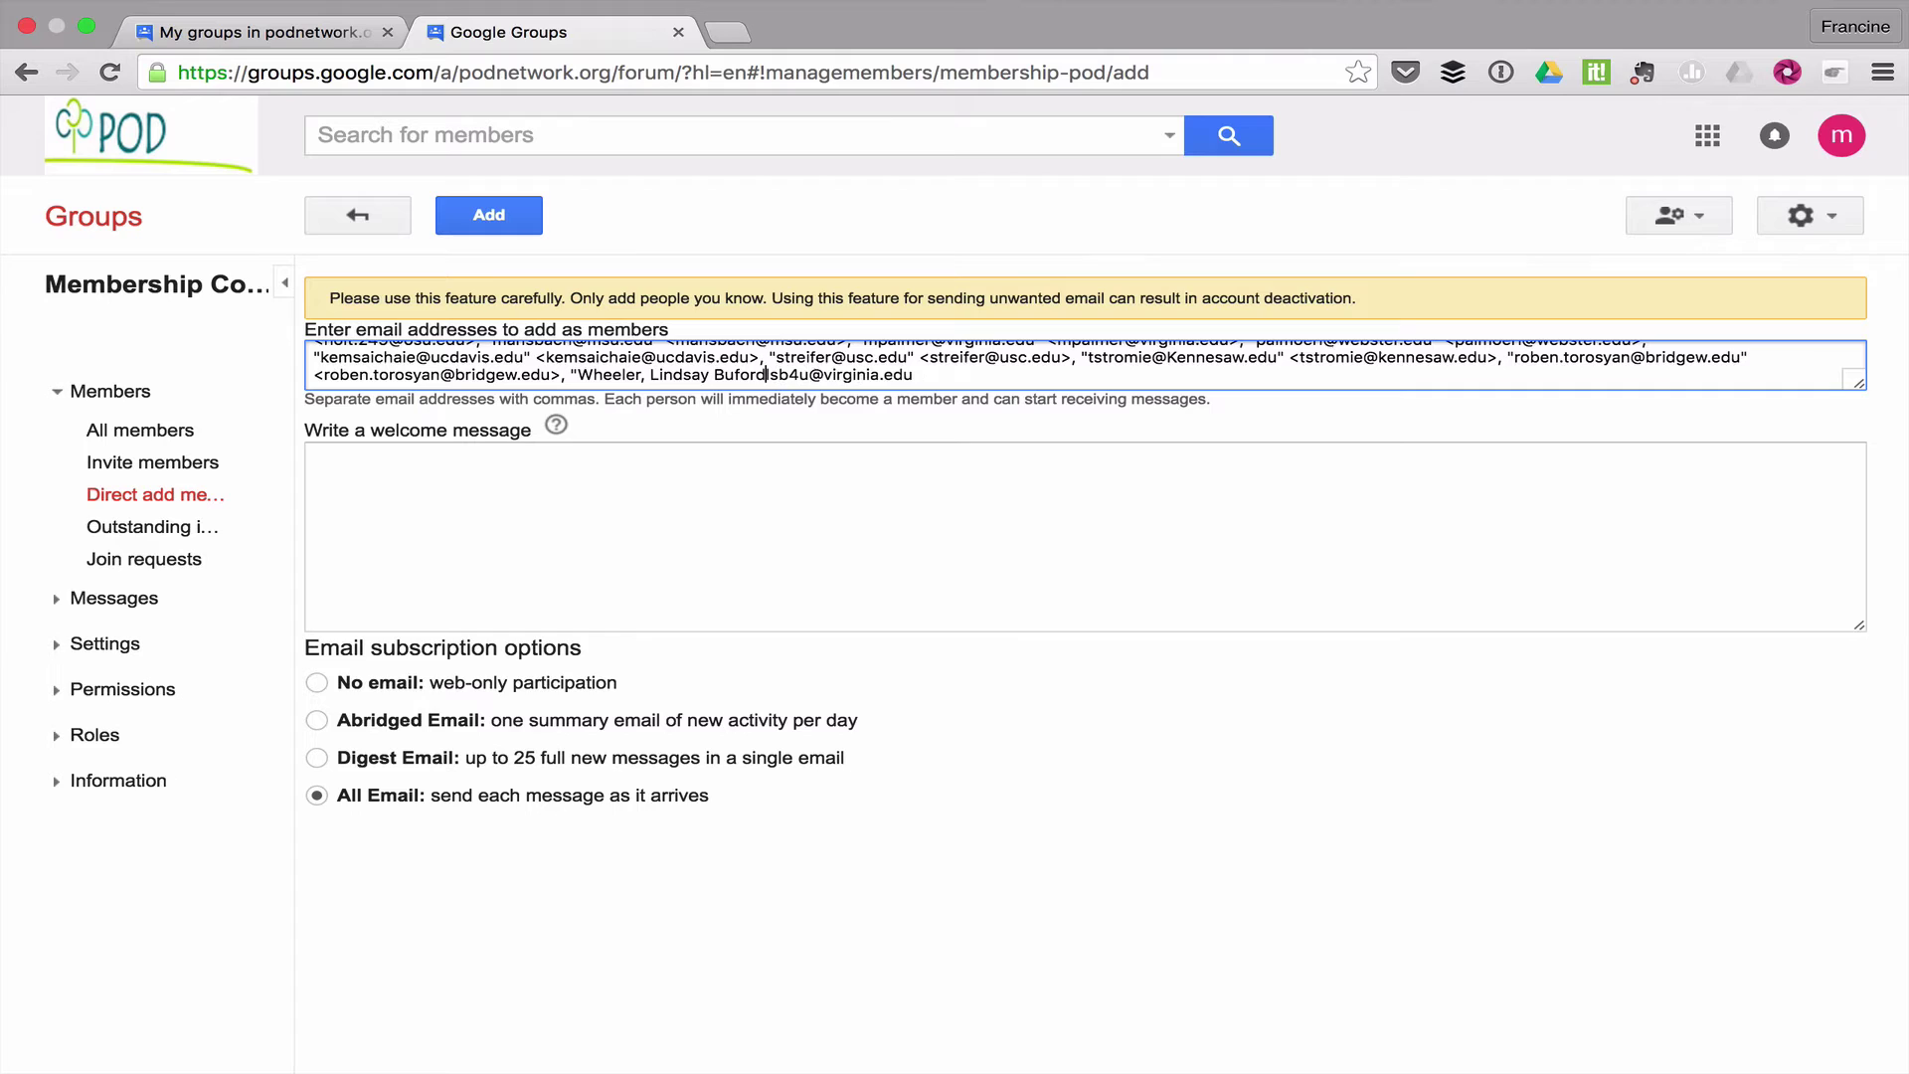
key("BackSpace")
key("BackSpace")
key("BackSpace")
key("BackSpace")
key("BackSpace")
key("BackSpace")
key("BackSpace")
key("BackSpace")
key("BackSpace")
key("BackSpace")
key("BackSpace")
key("BackSpace")
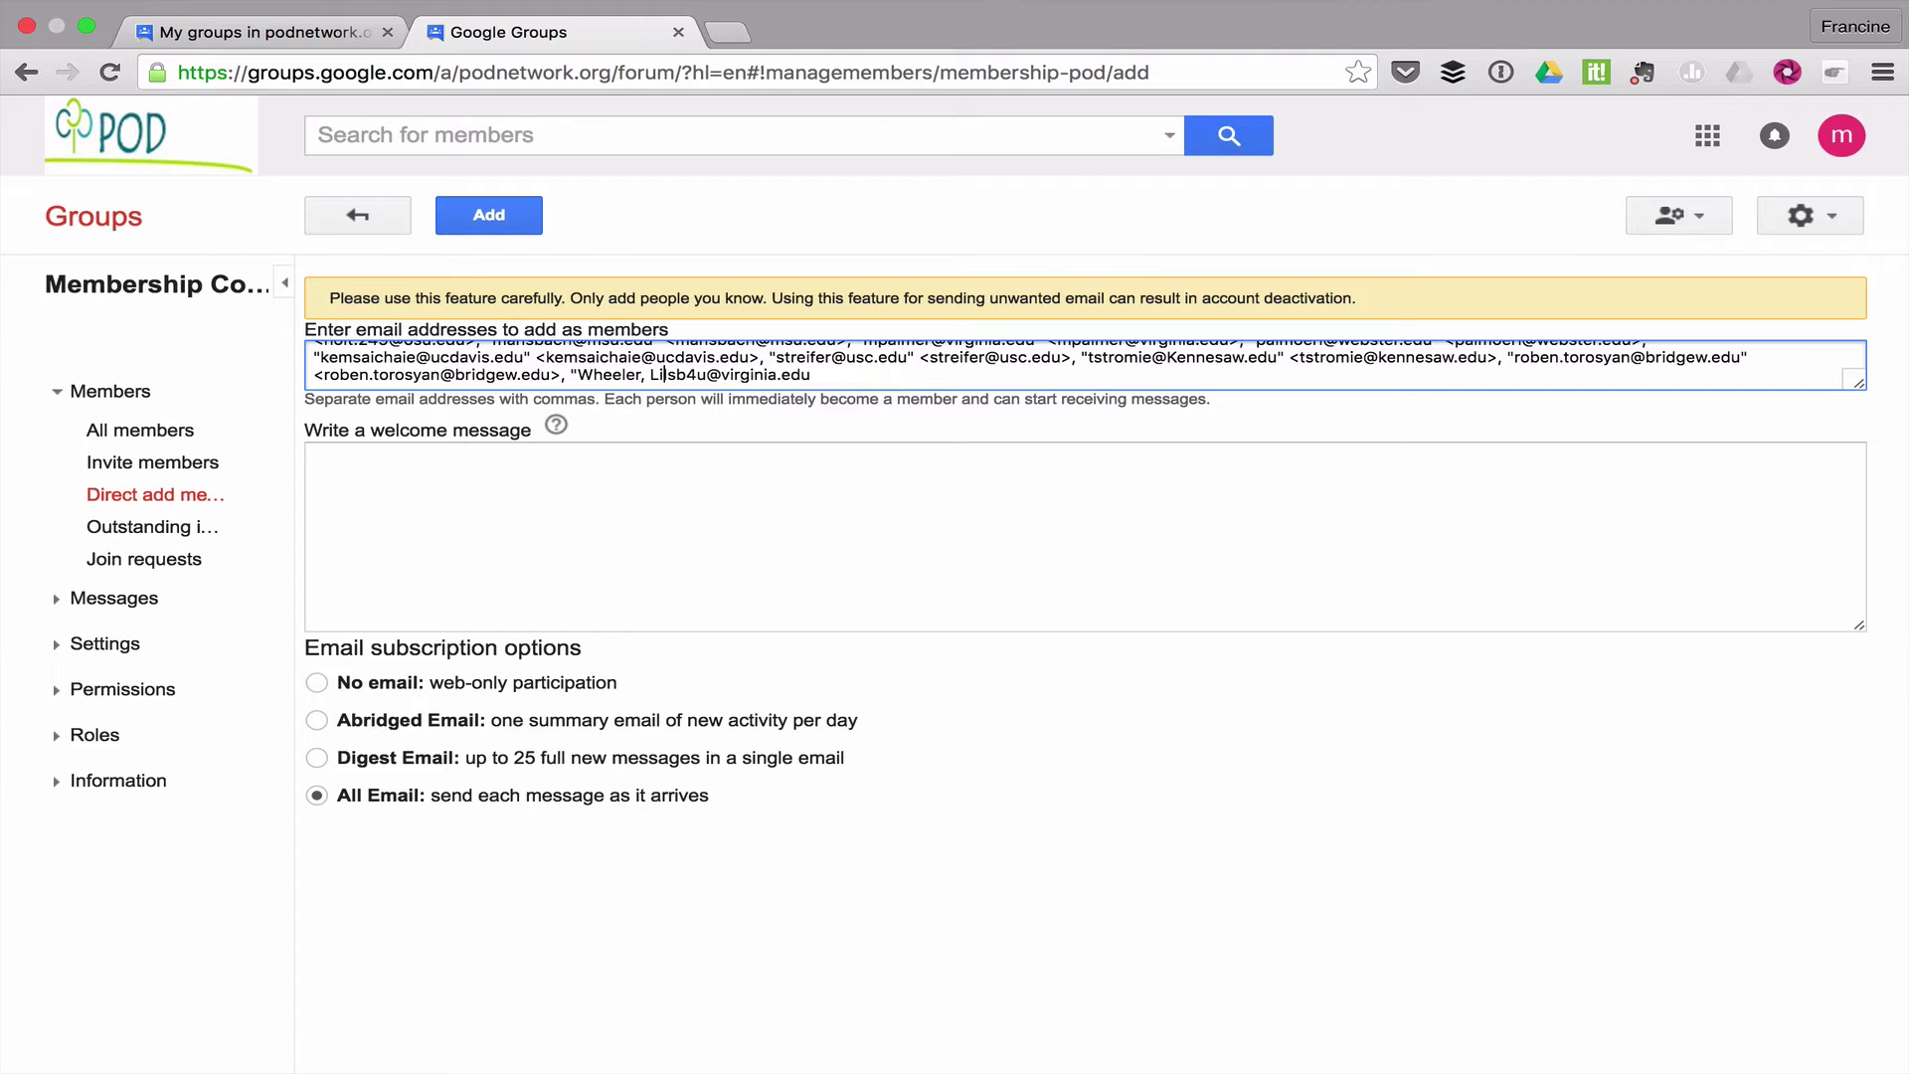
key("BackSpace")
key("BackSpace")
key("BackSpace")
key("BackSpace")
key("BackSpace")
key("BackSpace")
key("BackSpace")
key("BackSpace")
key("BackSpace")
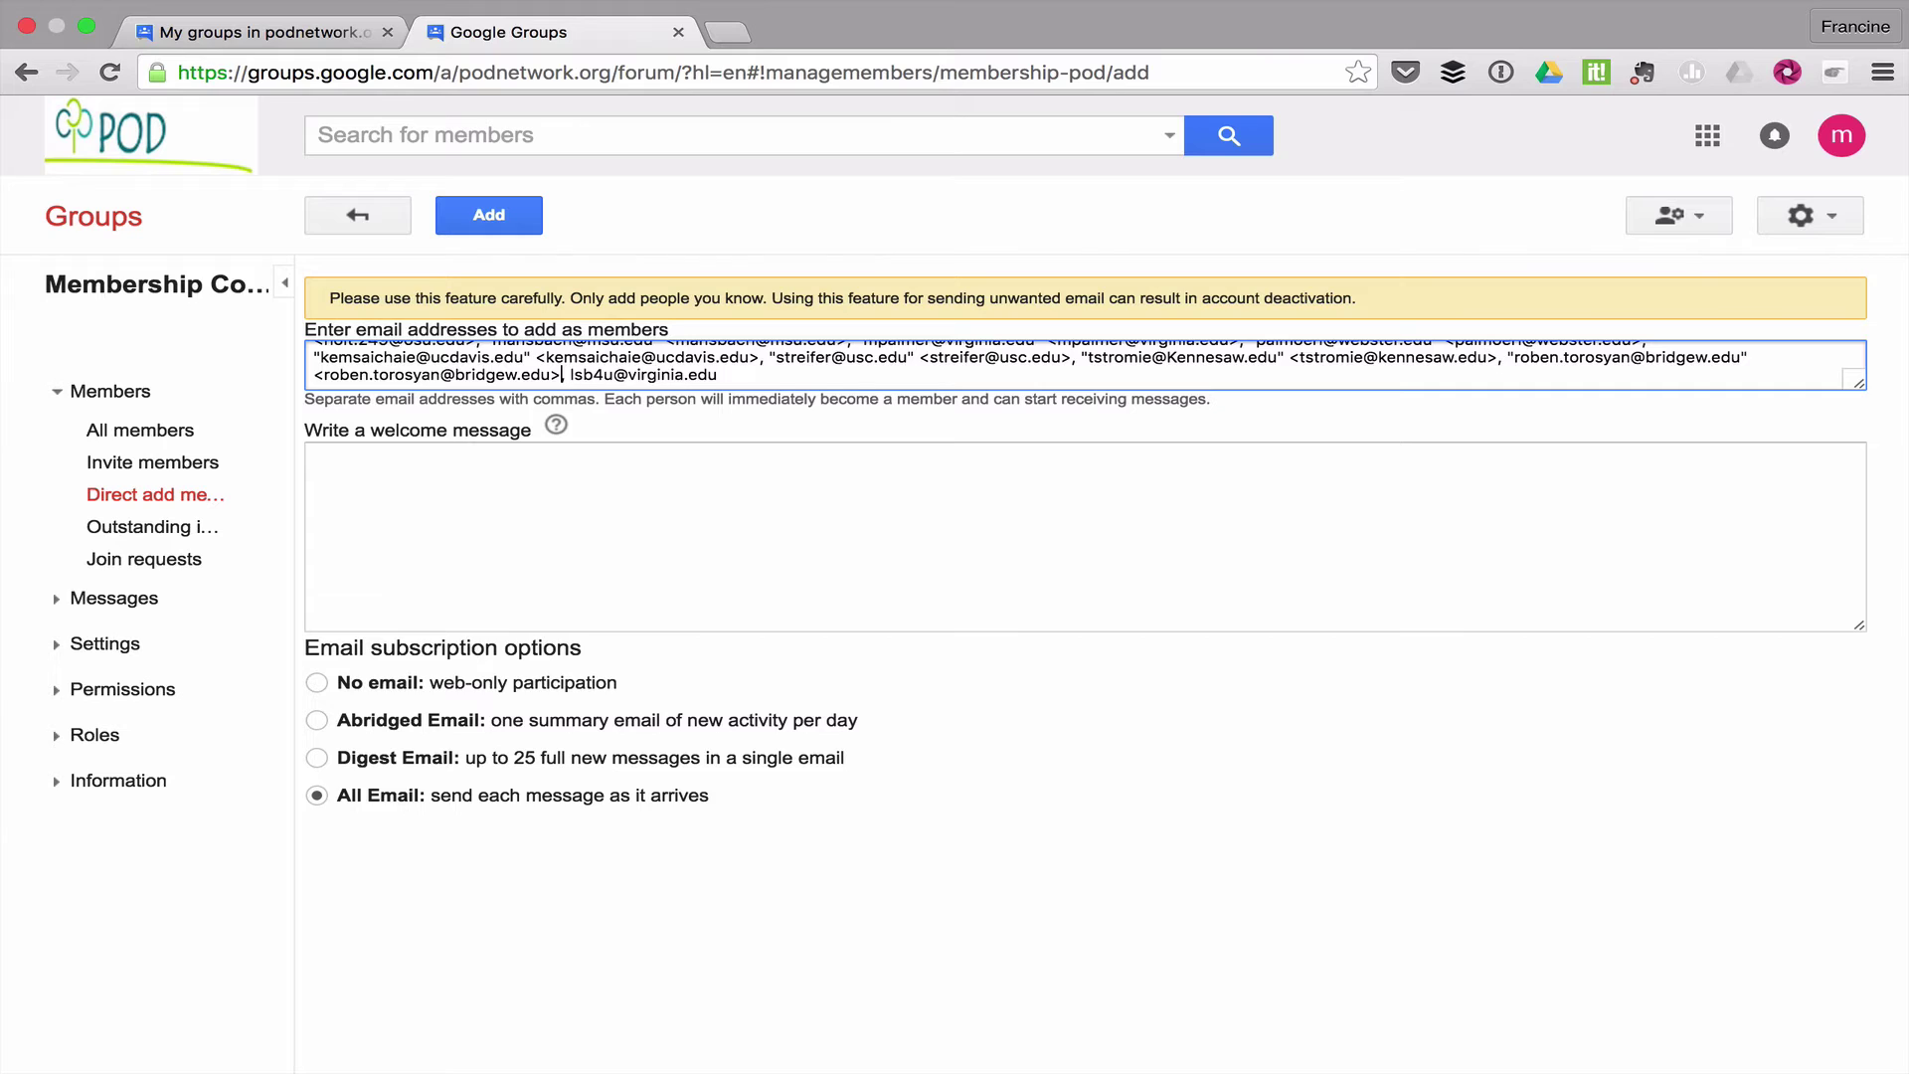
key("BackSpace")
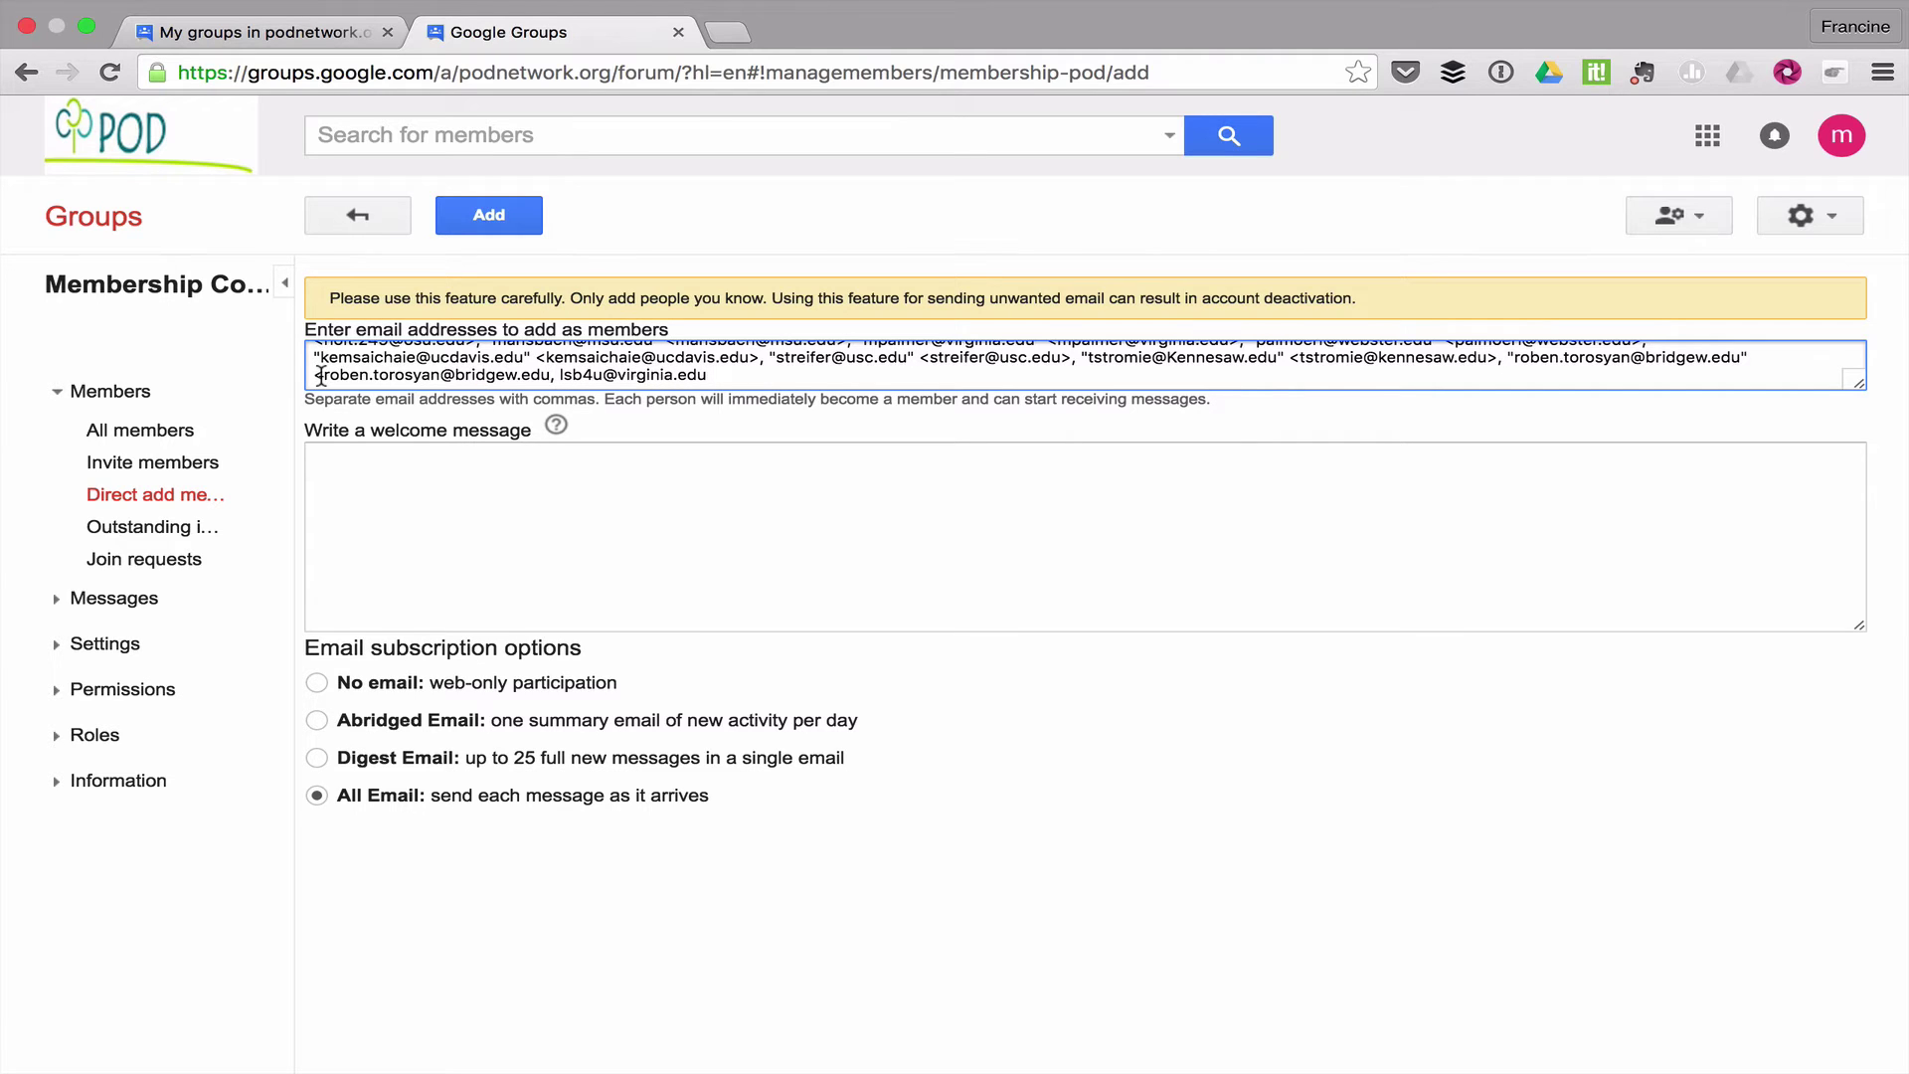
Delete the duplicated quoted addresses and leftover brackets, leaving only plain comma-separated addresses
left_click(321, 375)
key("BackSpace")
key("BackSpace")
key("BackSpace")
key("BackSpace")
key("BackSpace")
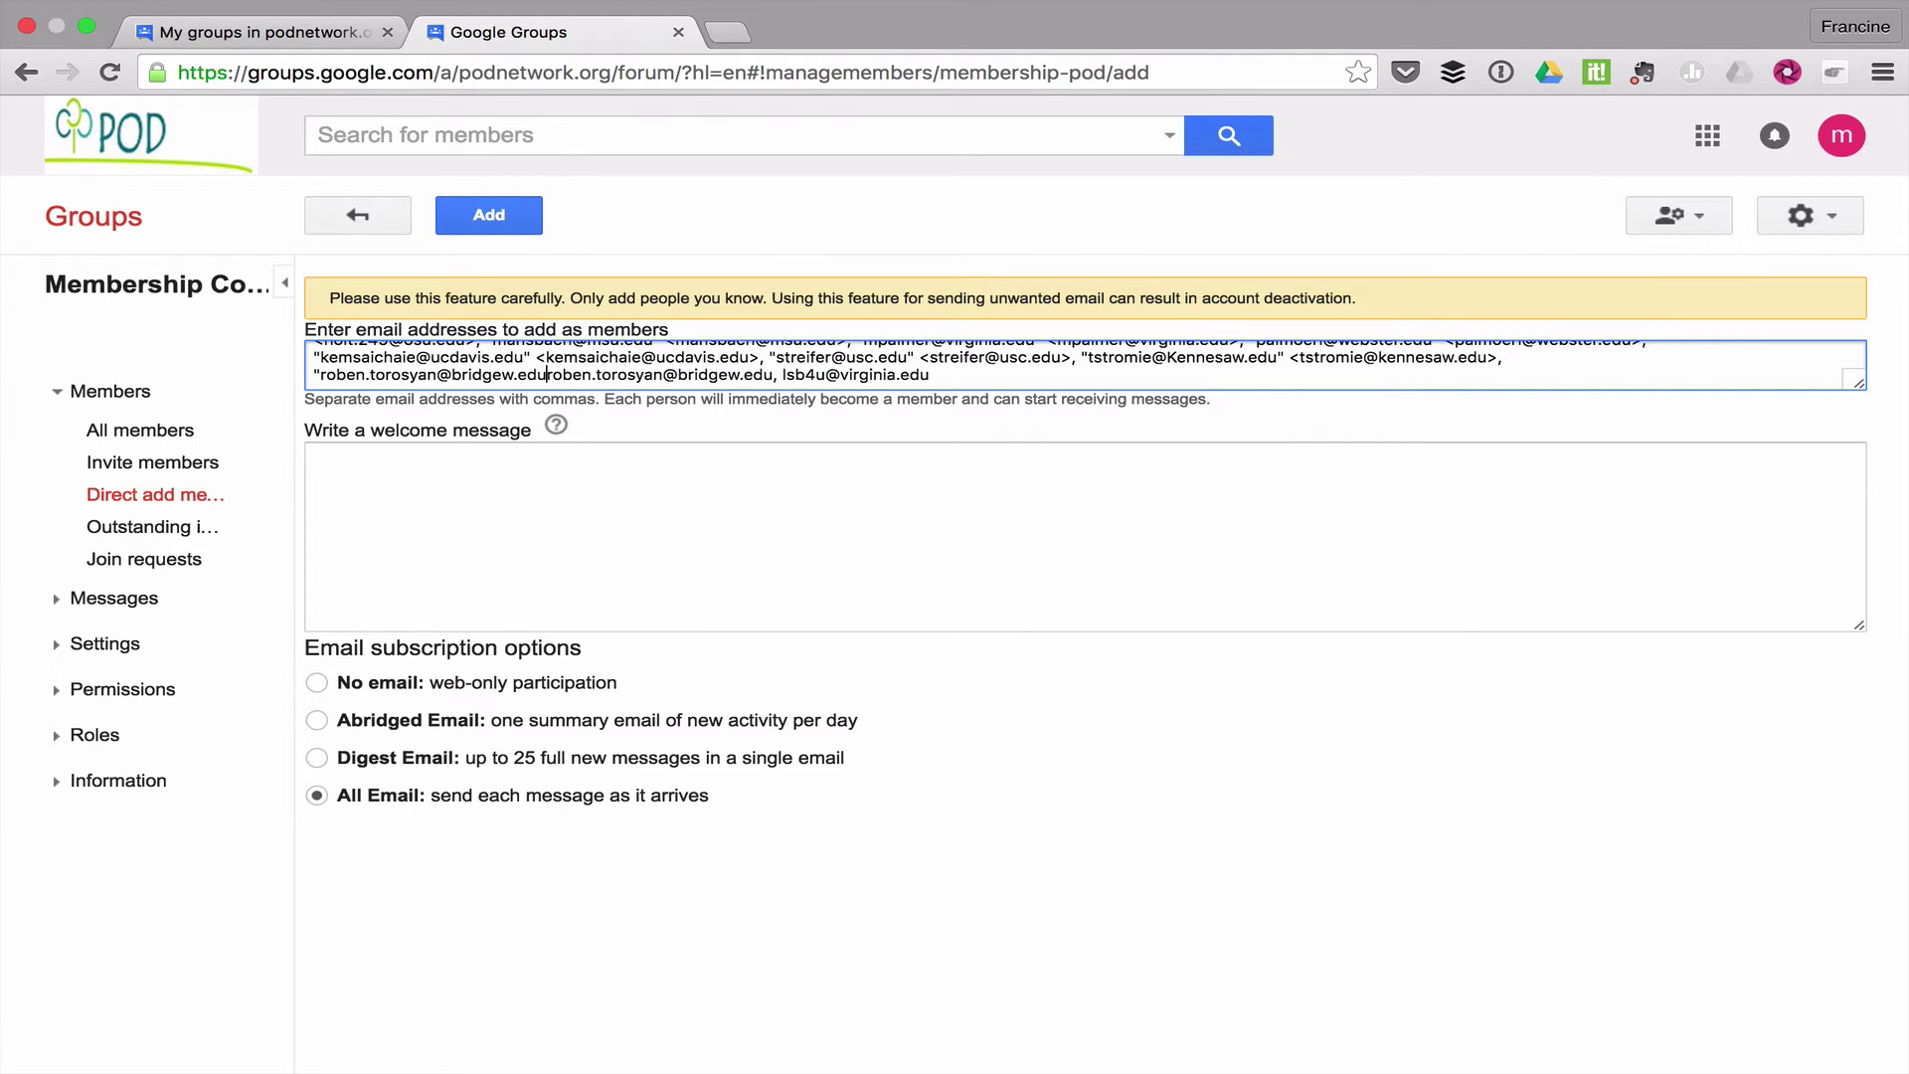
key("BackSpace")
key("BackSpace")
key("BackSpace")
key("BackSpace")
key("BackSpace")
key("BackSpace")
key("BackSpace")
key("BackSpace")
key("BackSpace")
key("BackSpace")
key("BackSpace")
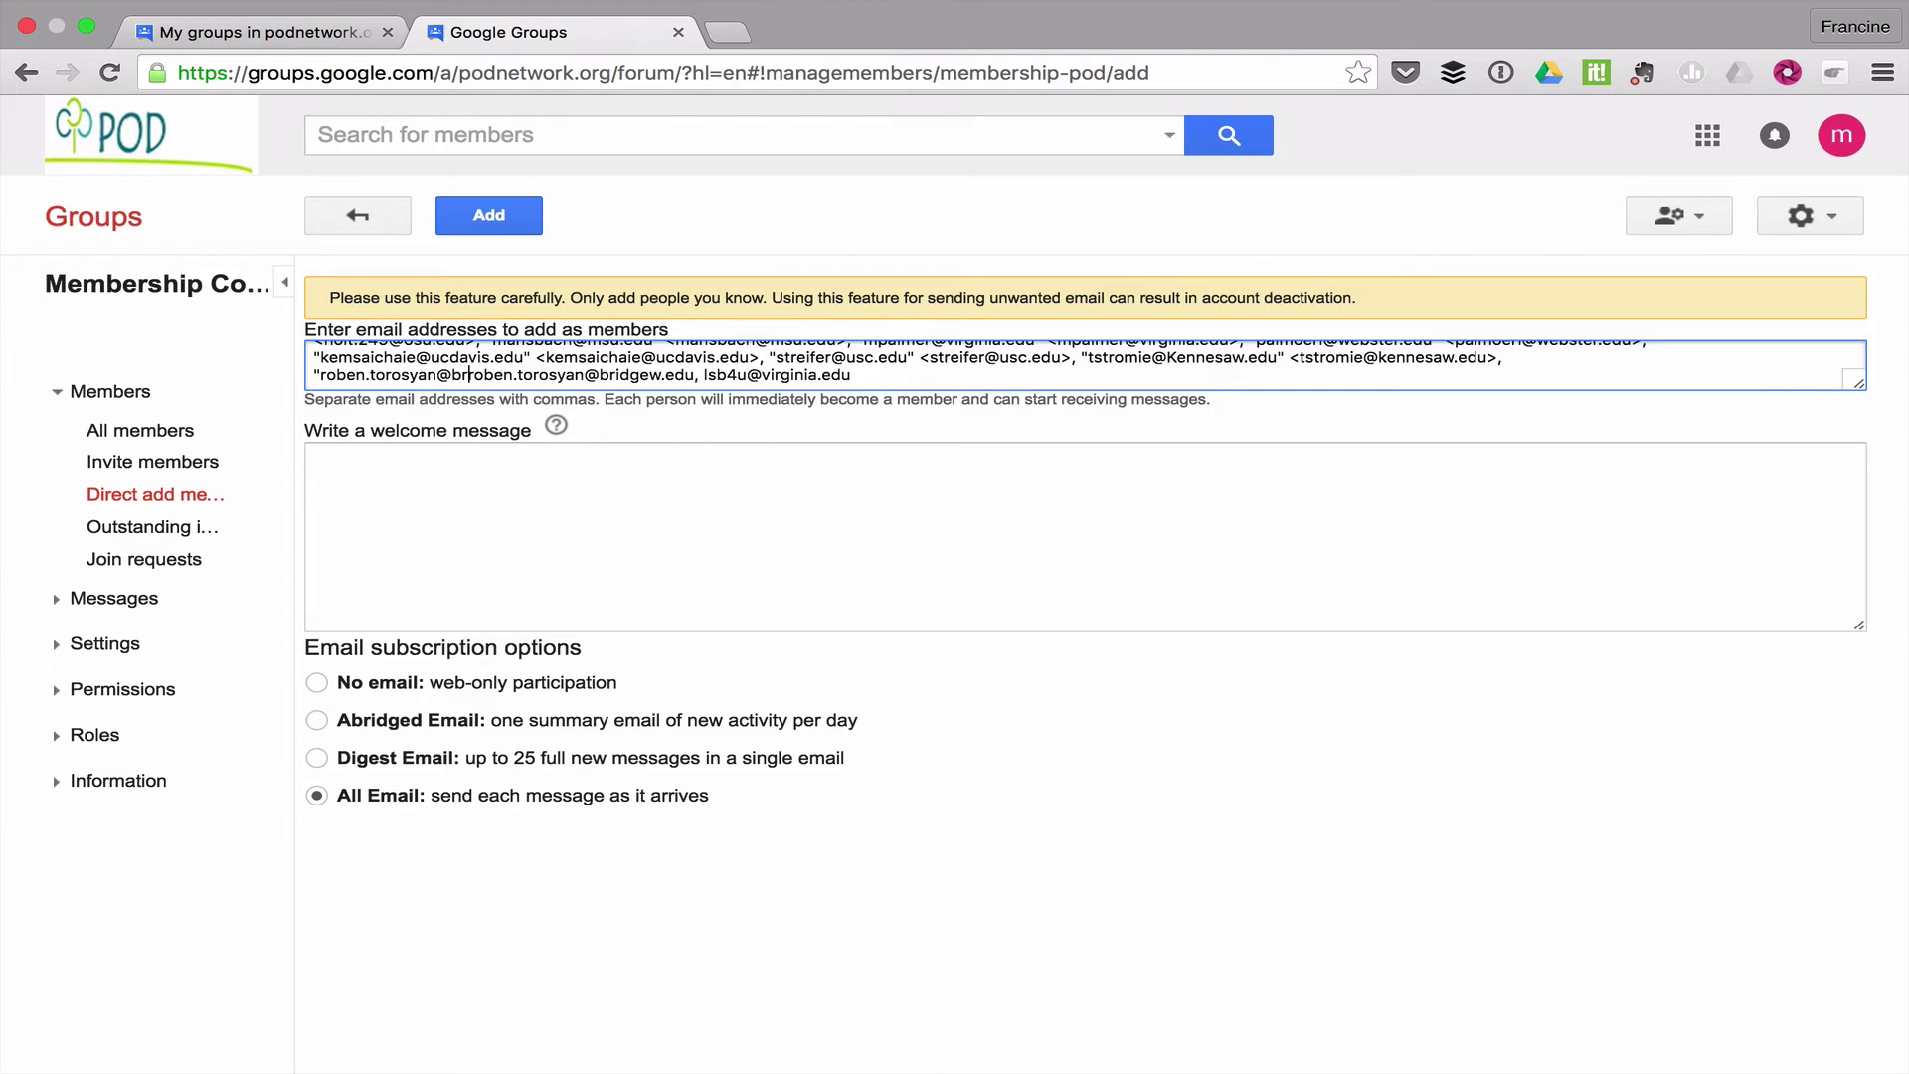
key("BackSpace")
key("BackSpace")
key("BackSpace")
key("BackSpace")
key("BackSpace")
key("BackSpace")
key("BackSpace")
key("BackSpace")
key("BackSpace")
key("BackSpace")
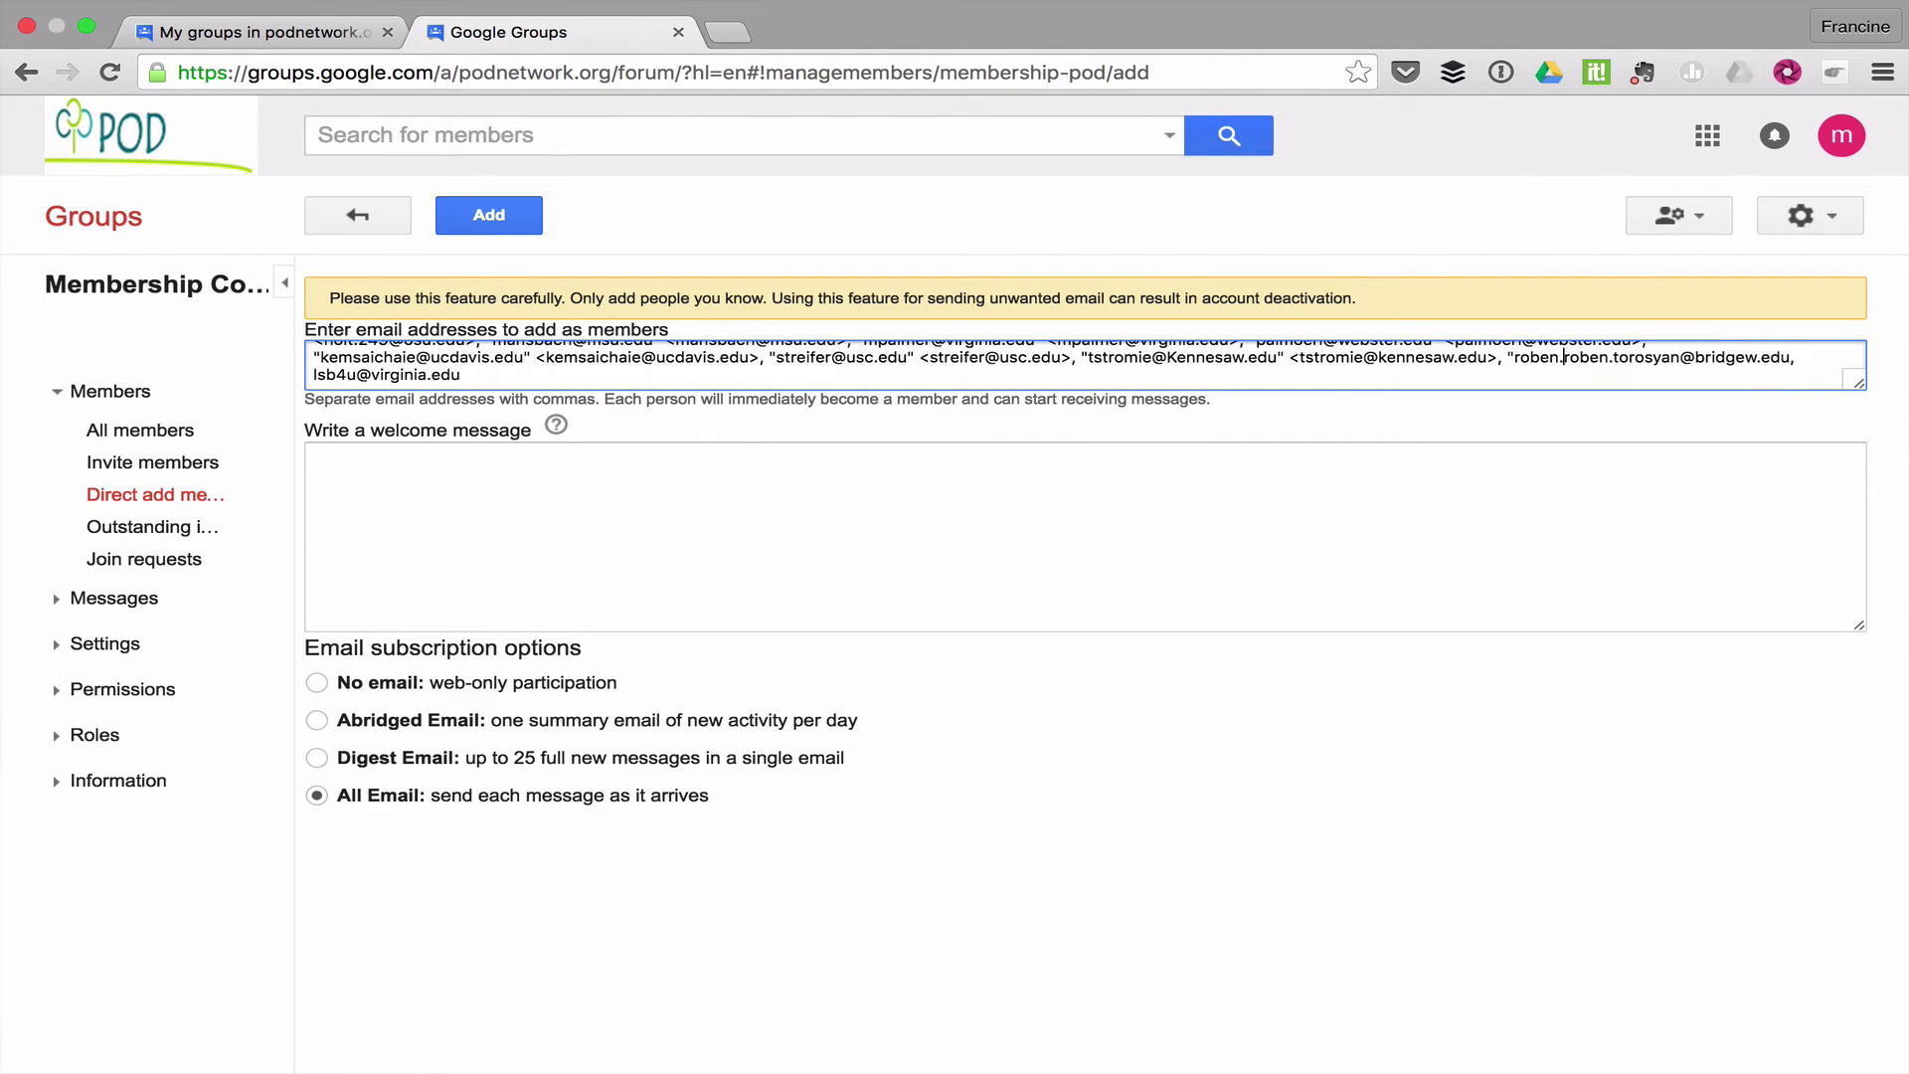
key("BackSpace")
key("BackSpace")
key("BackSpace")
key("BackSpace")
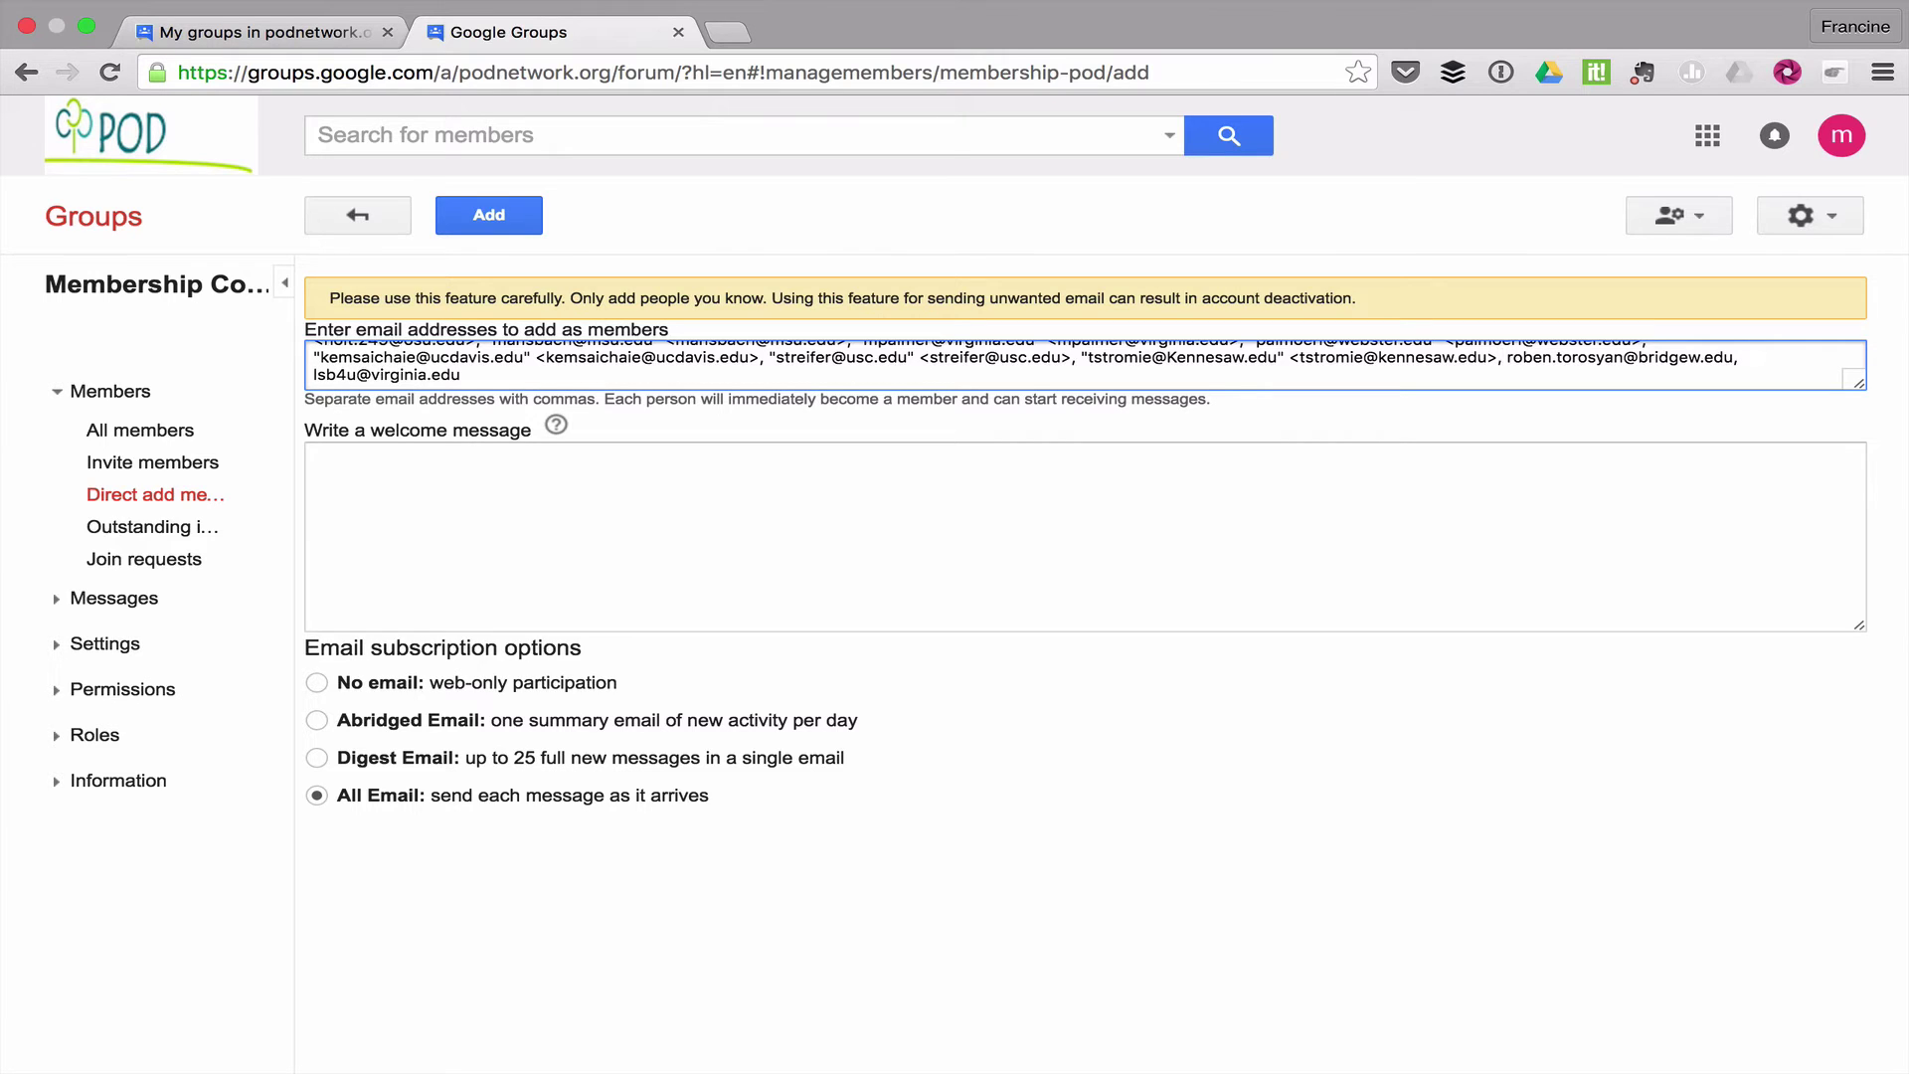
key("BackSpace")
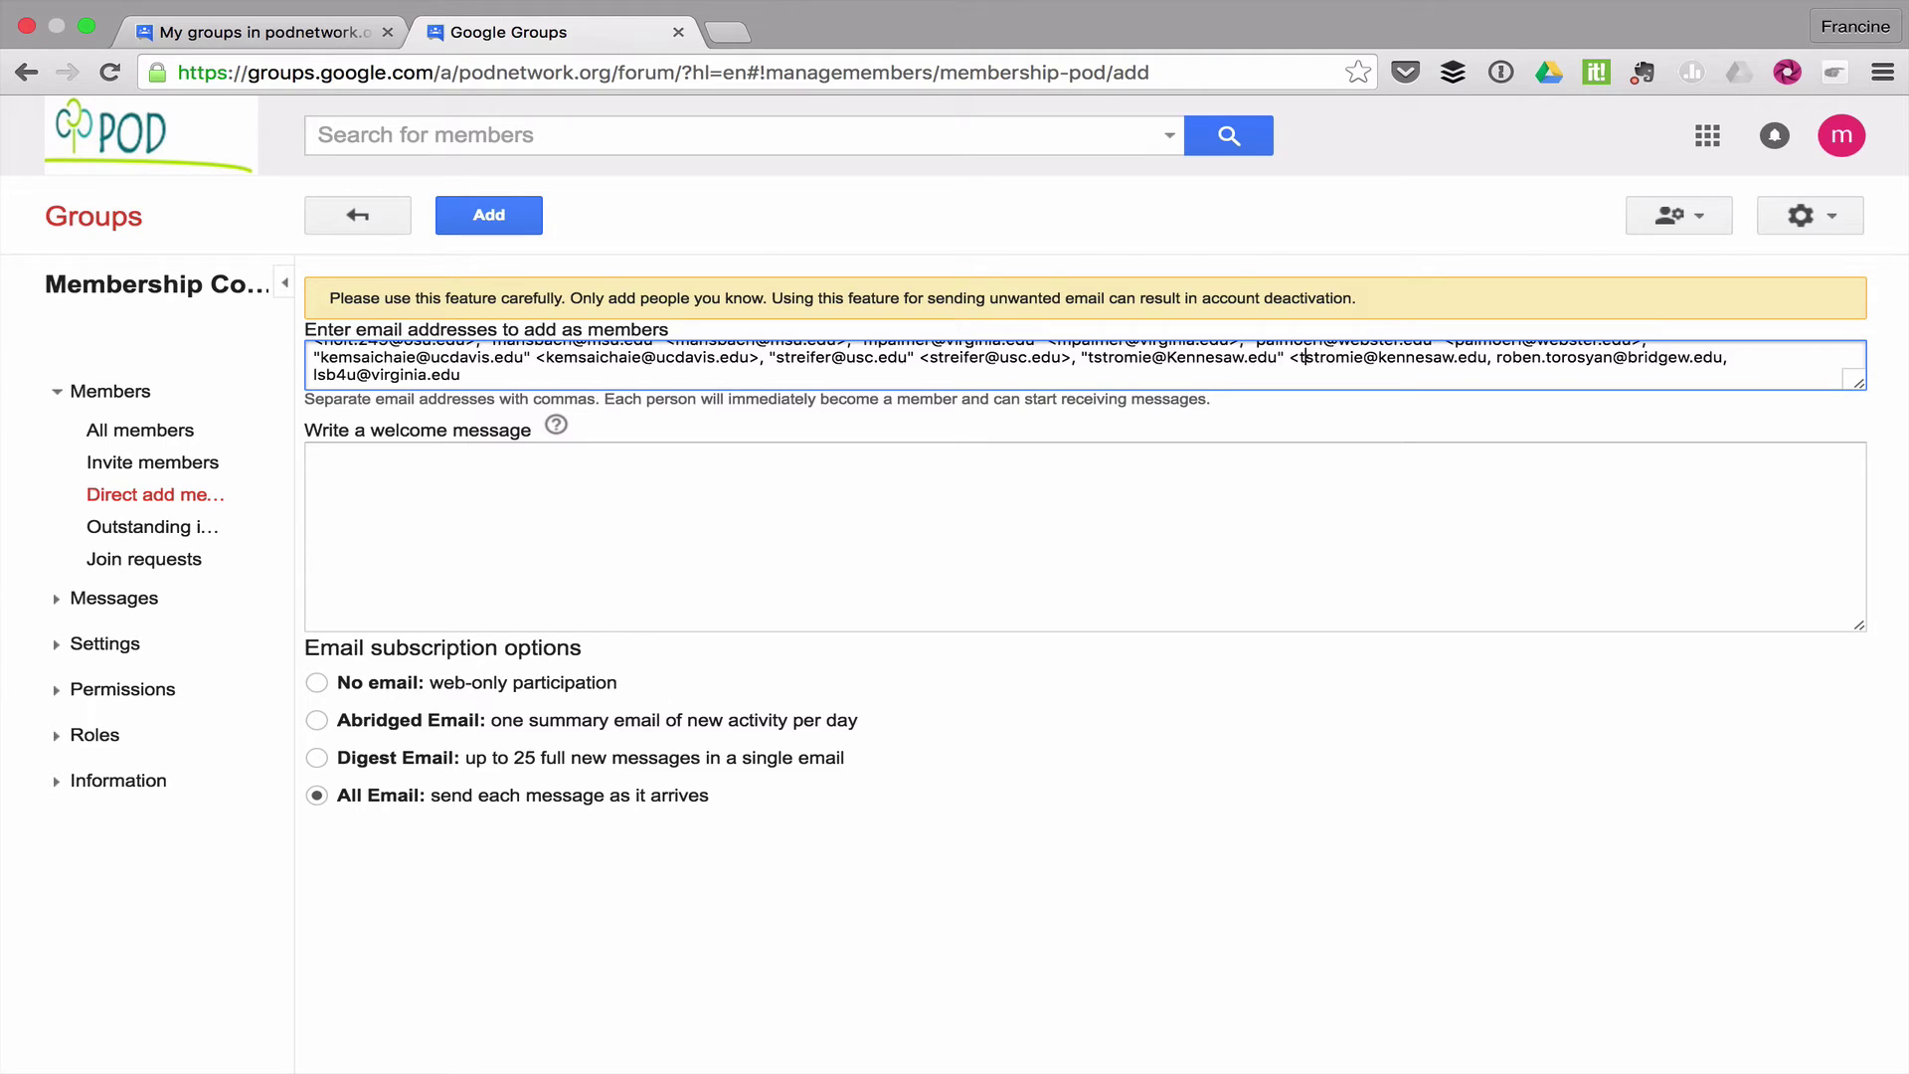
key("BackSpace")
key("BackSpace")
key("BackSpace")
key("BackSpace")
key("BackSpace")
key("BackSpace")
key("BackSpace")
key("BackSpace")
key("BackSpace")
key("BackSpace")
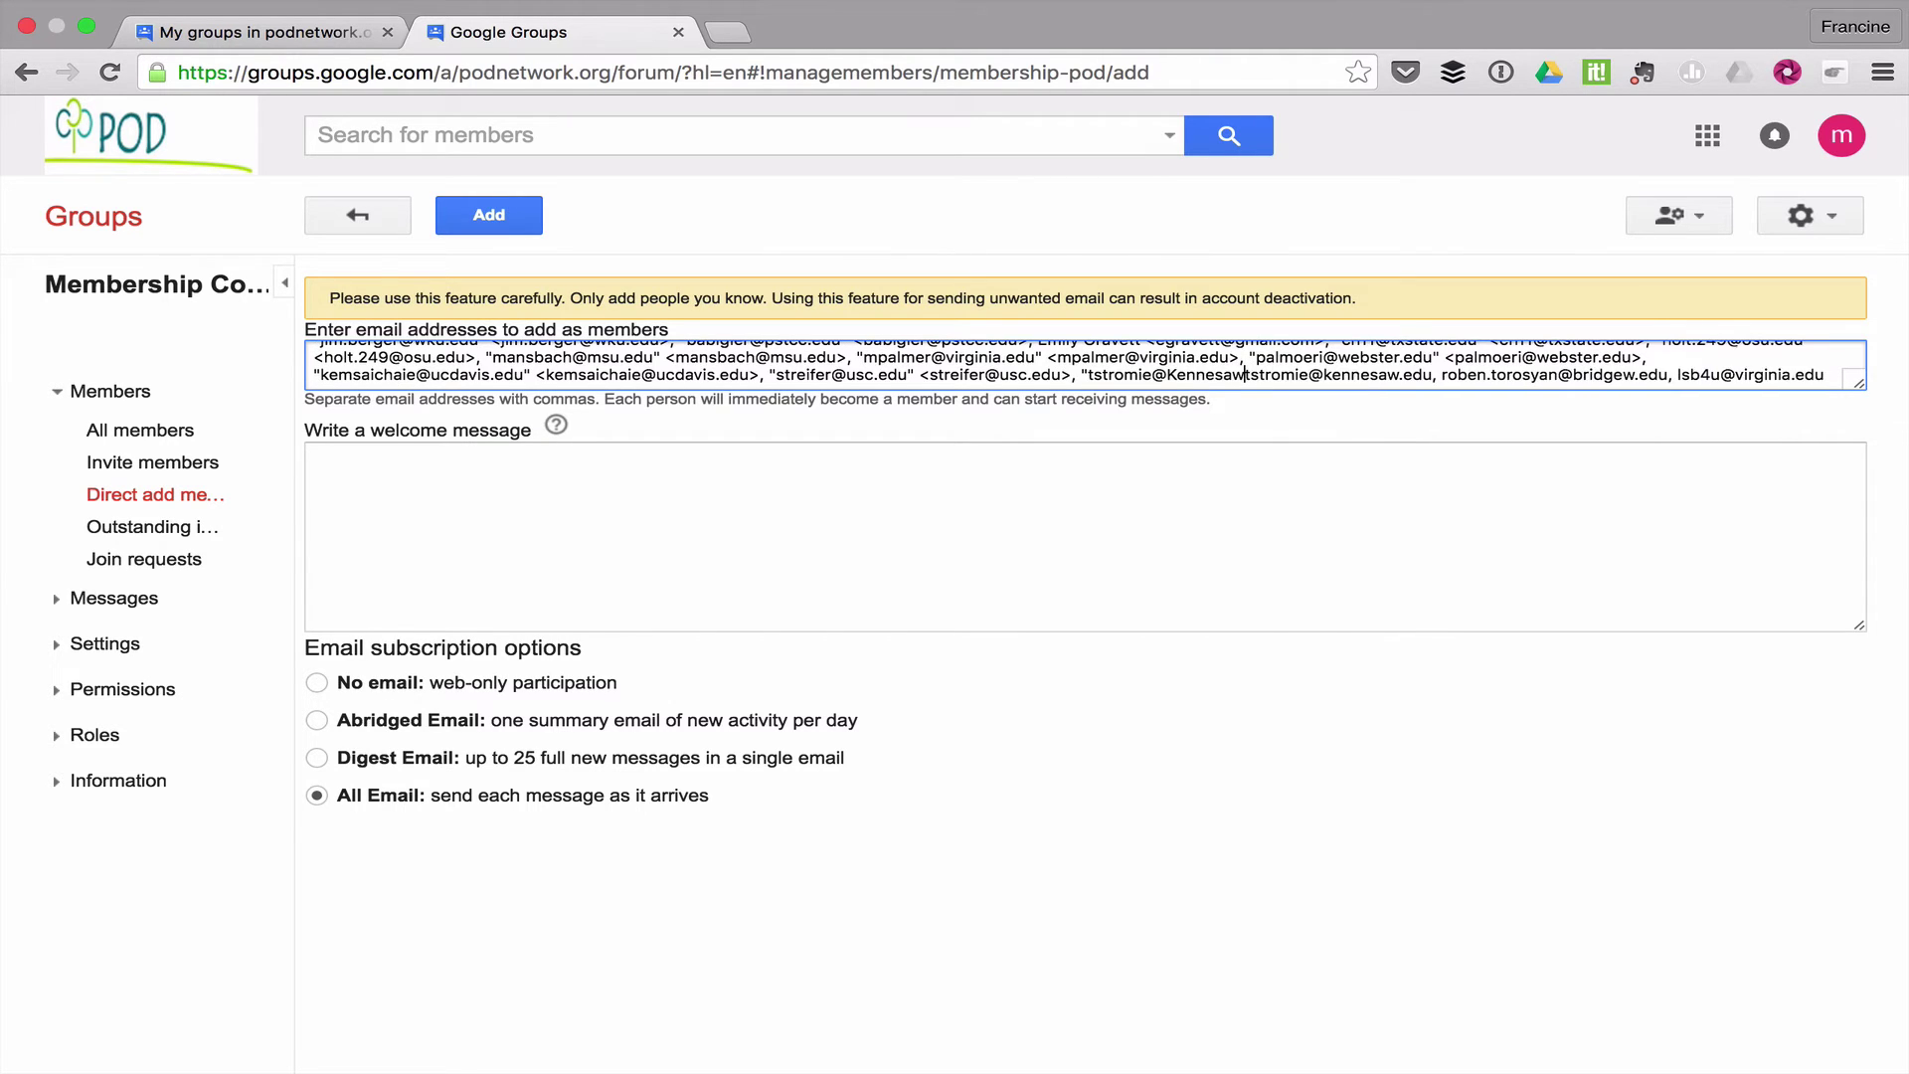
key("BackSpace")
key("BackSpace")
key("BackSpace")
key("BackSpace")
key("BackSpace")
key("BackSpace")
key("BackSpace")
key("BackSpace")
key("BackSpace")
key("BackSpace")
key("BackSpace")
key("BackSpace")
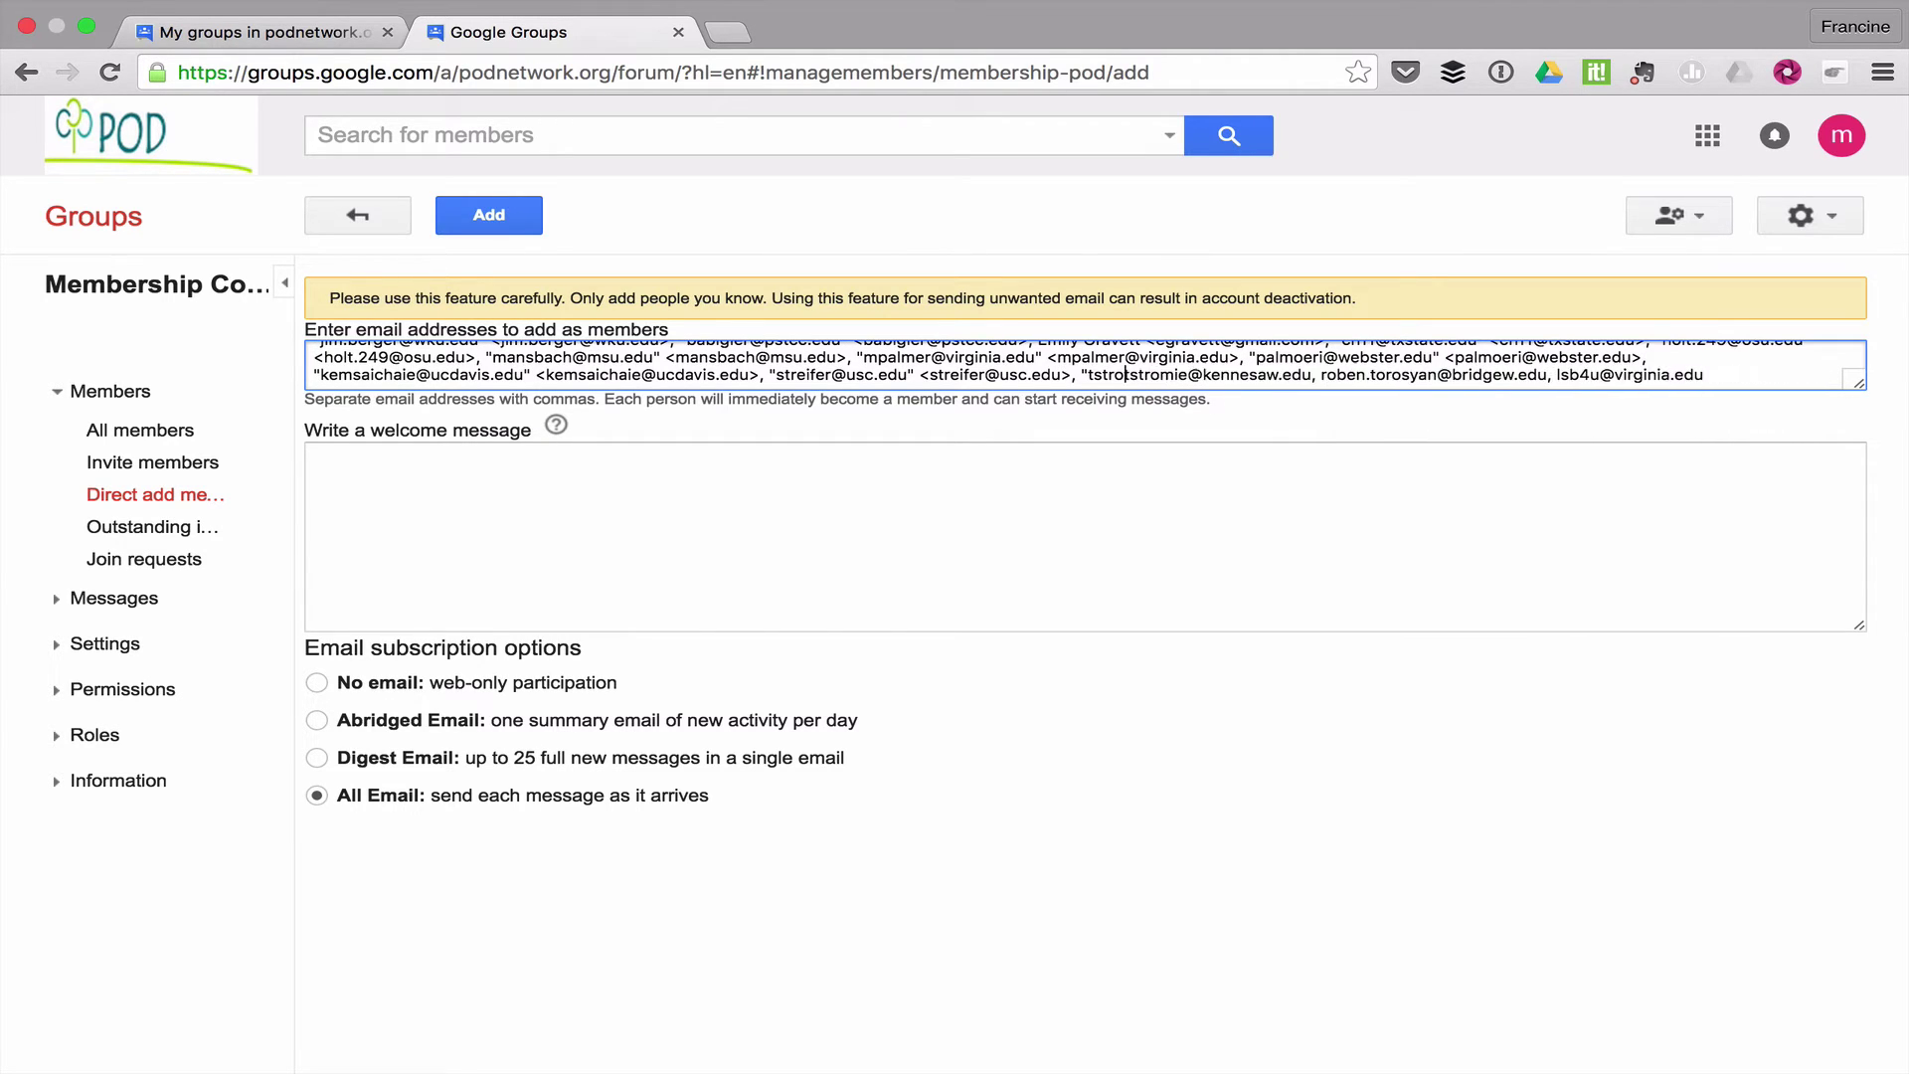
key("BackSpace")
key("BackSpace")
key("BackSpace")
key("BackSpace")
key("BackSpace")
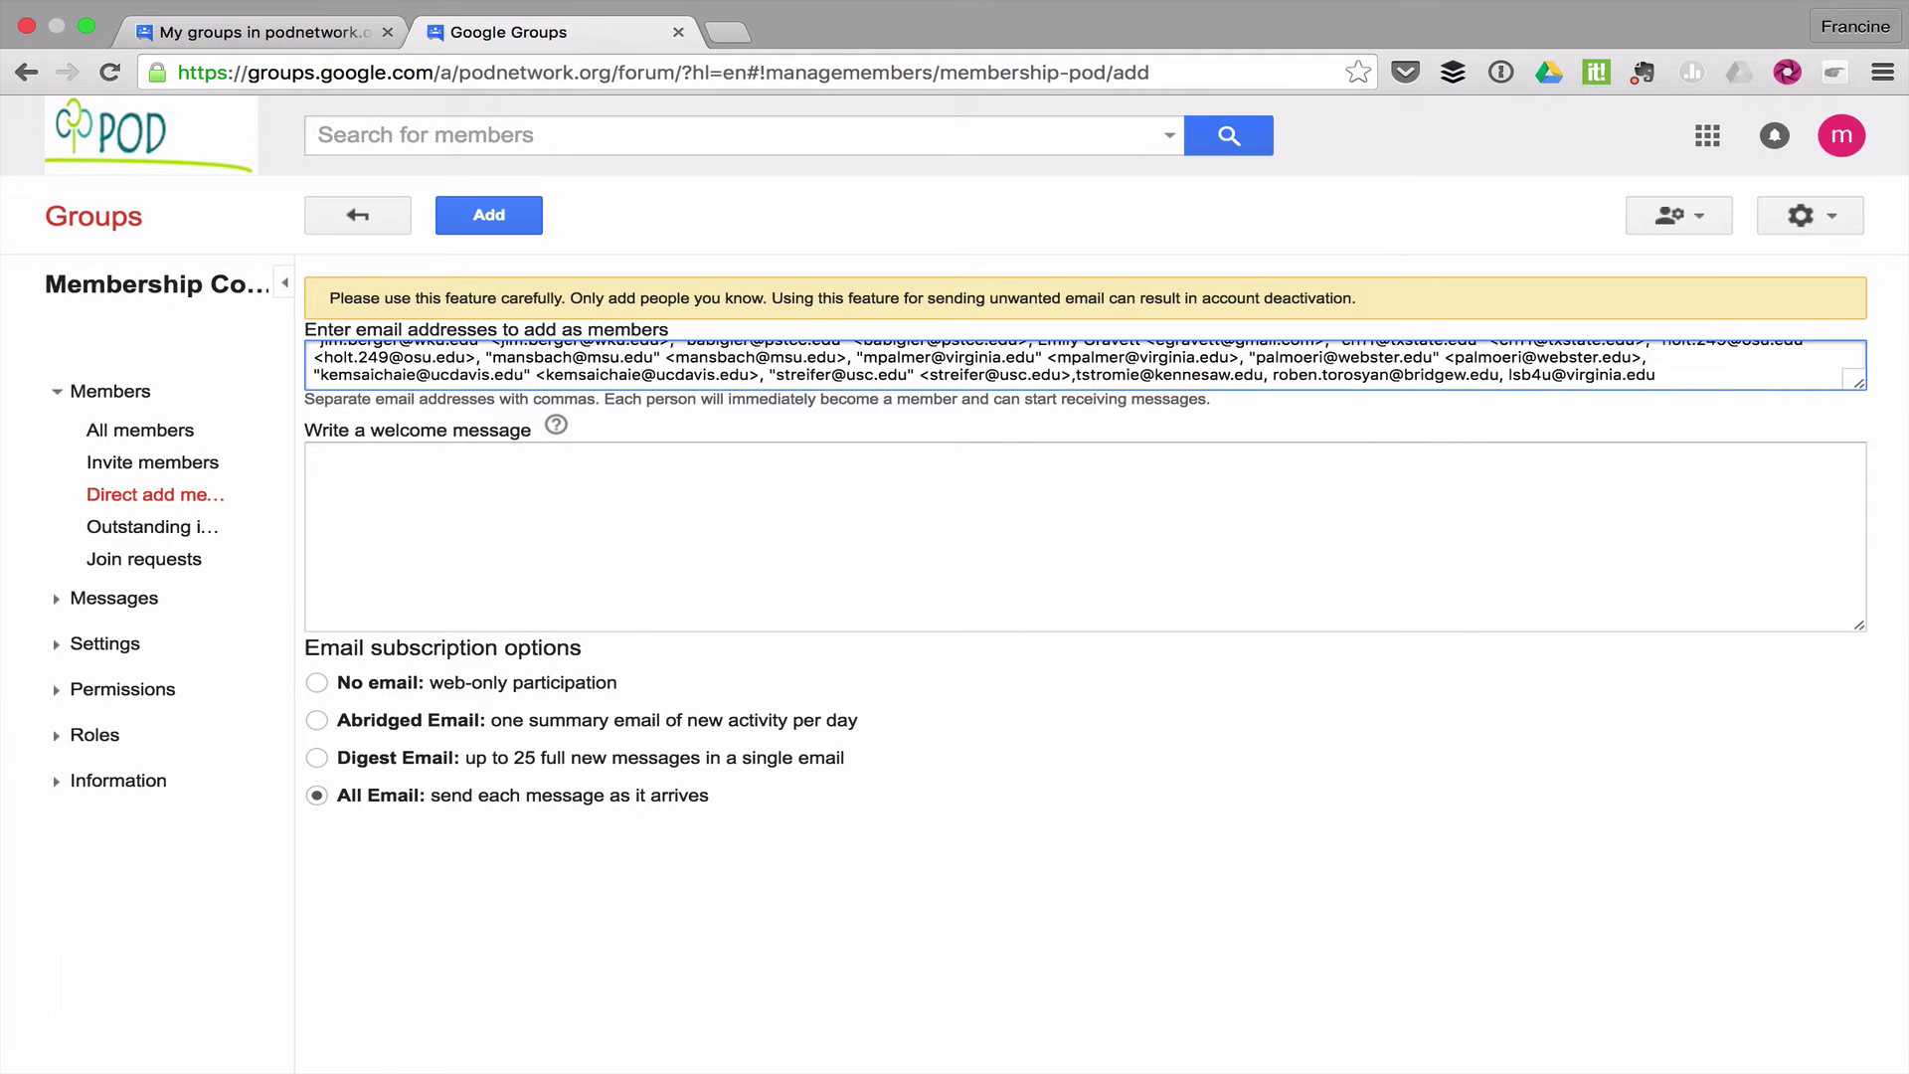
key("BackSpace")
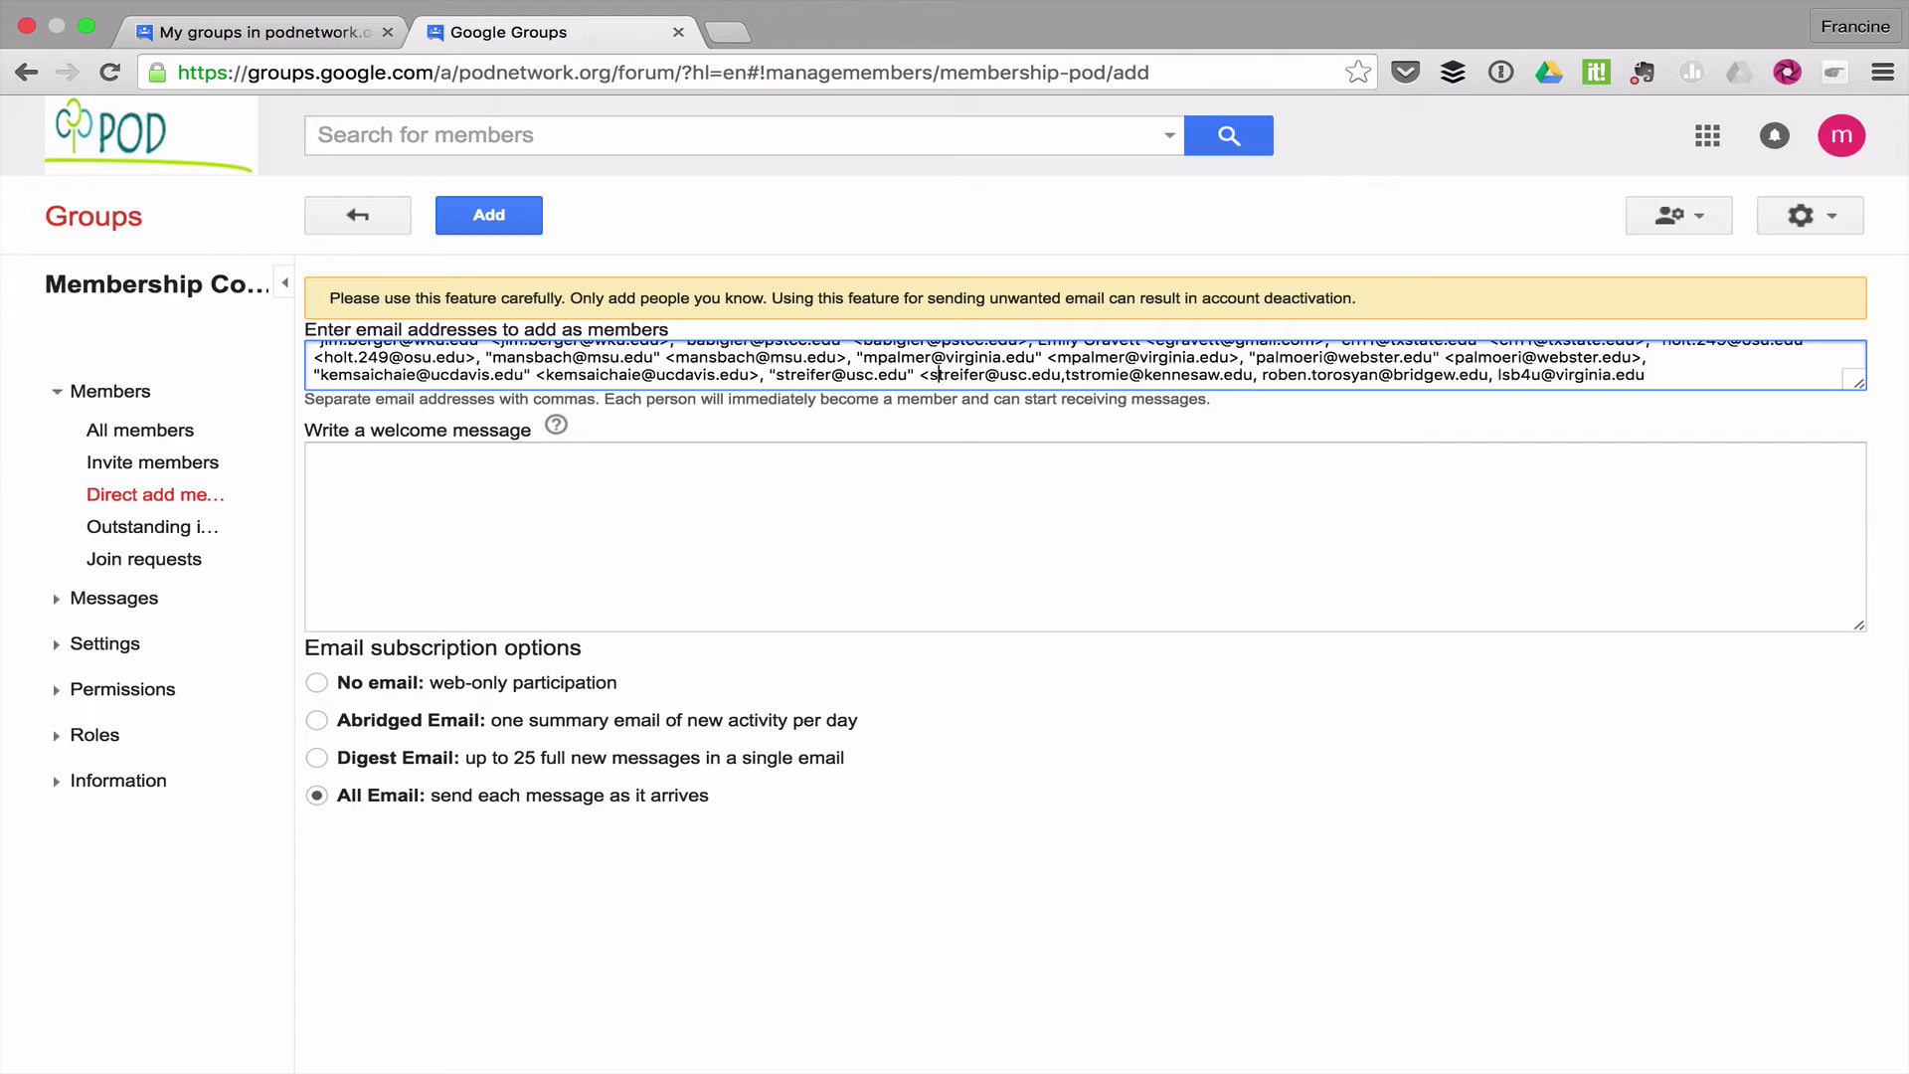
key("shift+Left")
key("shift+Left")
key("shift+Left")
key("shift+Left")
key("shift+Left")
key("shift+Left")
key("shift+Left")
key("shift+Left")
key("shift+Left")
key("shift+Left")
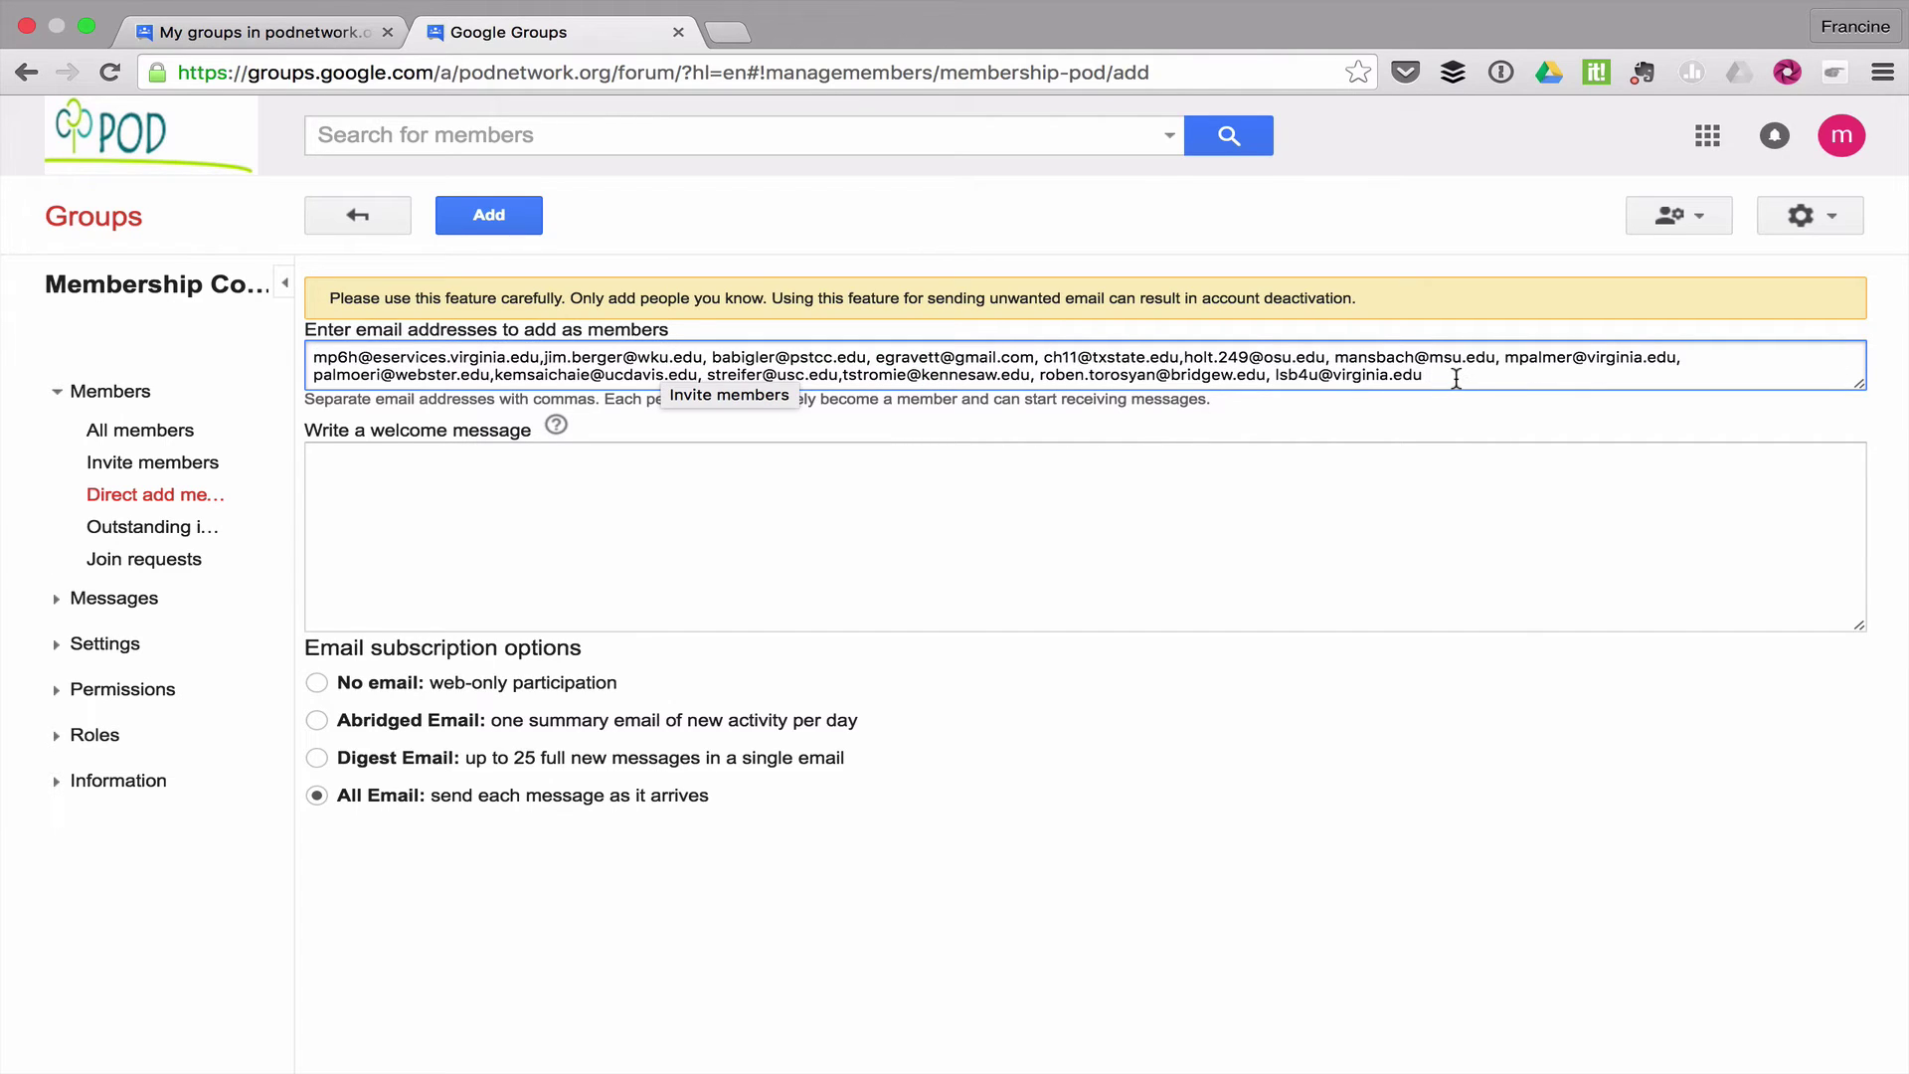
left_click_drag(1455, 379, 289, 361)
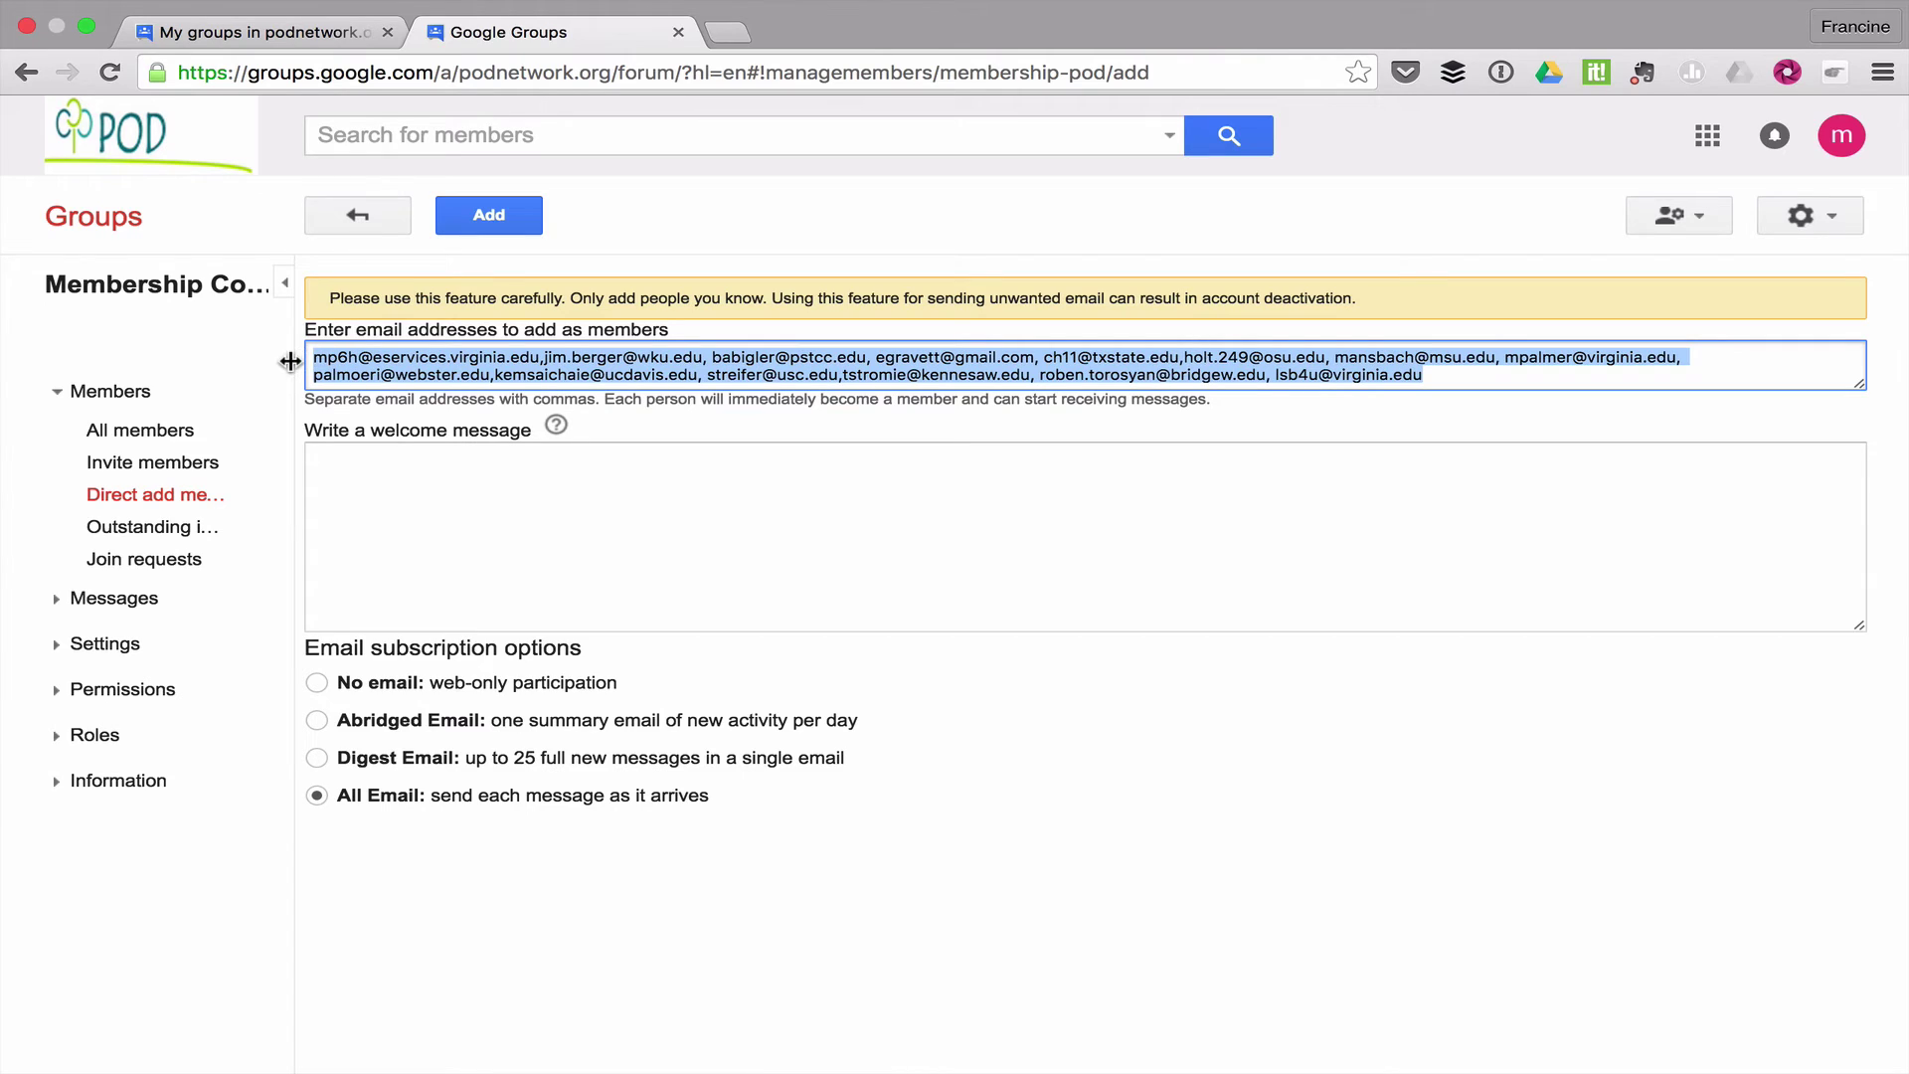
Write 'Hello,' then a paragraph starting 'This is the new Google Group for the membership committee.'
left_click(439, 528)
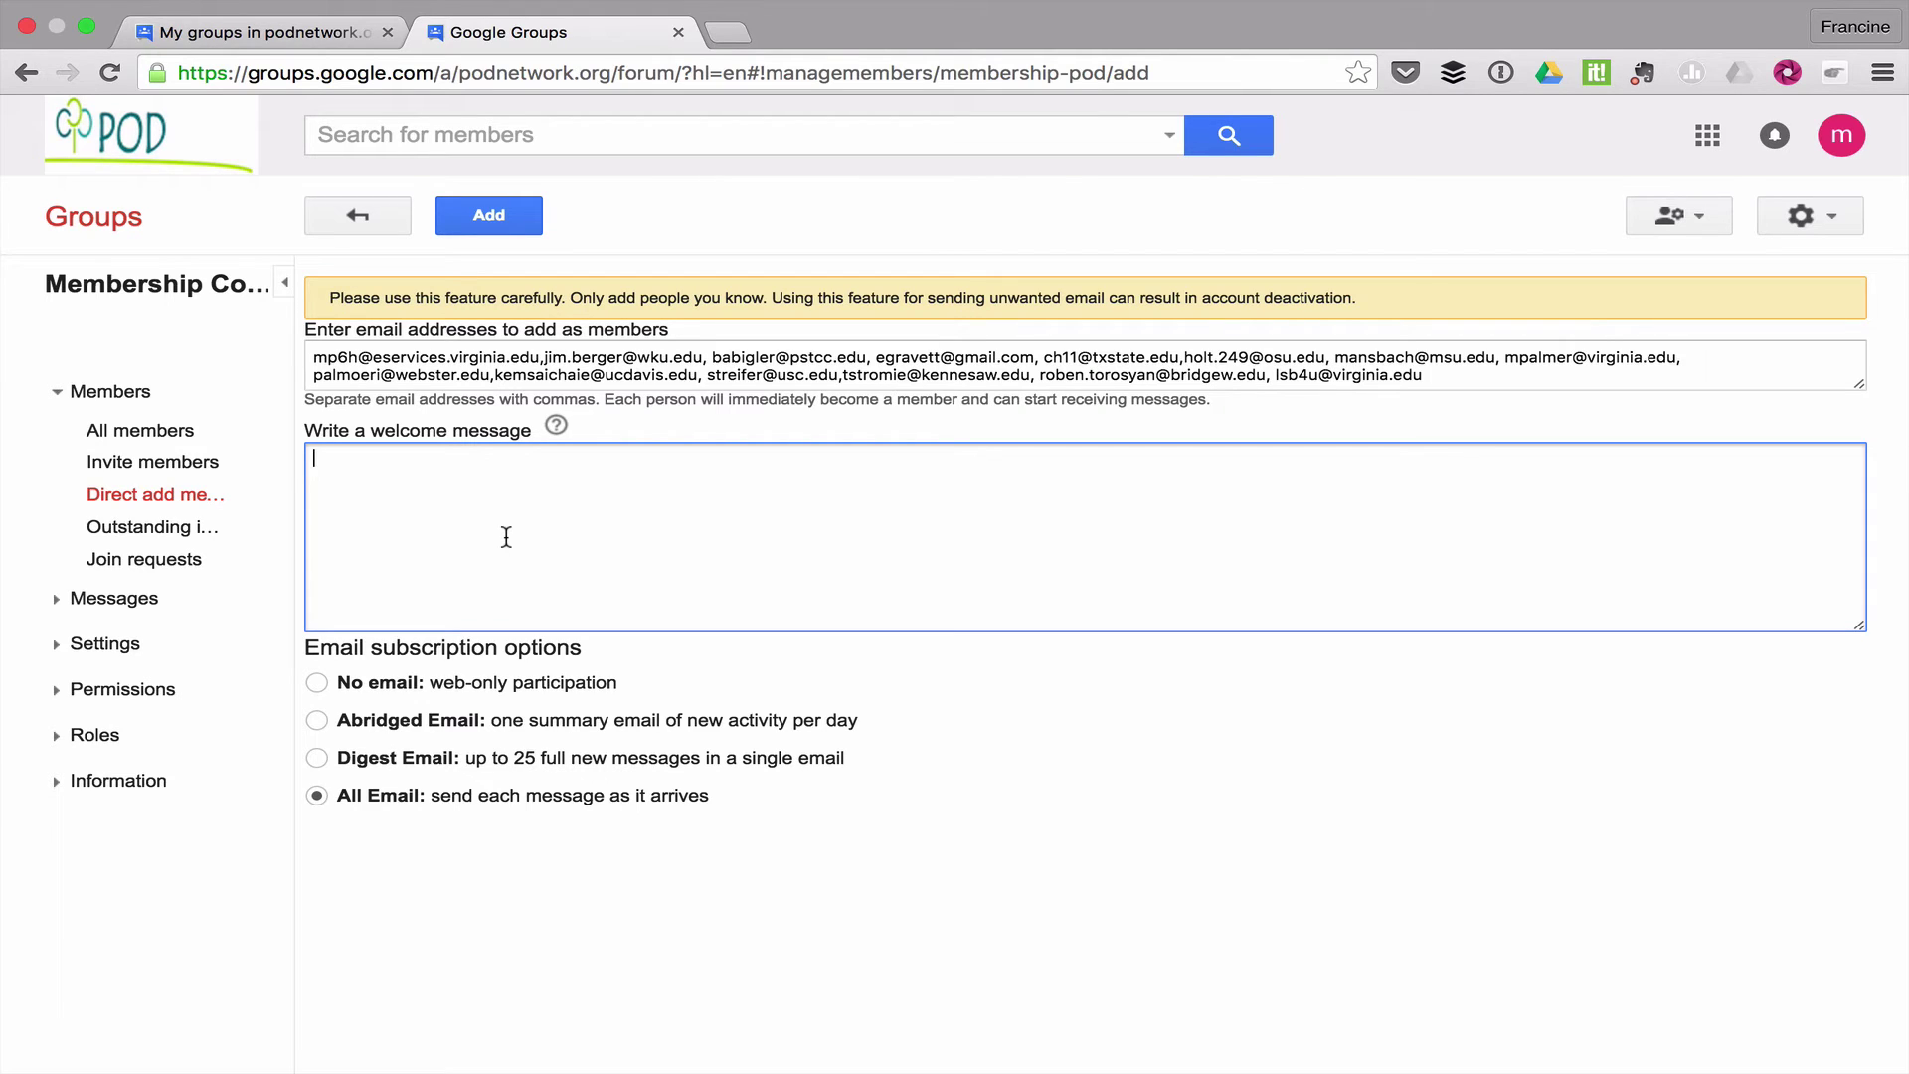
type("Hello,")
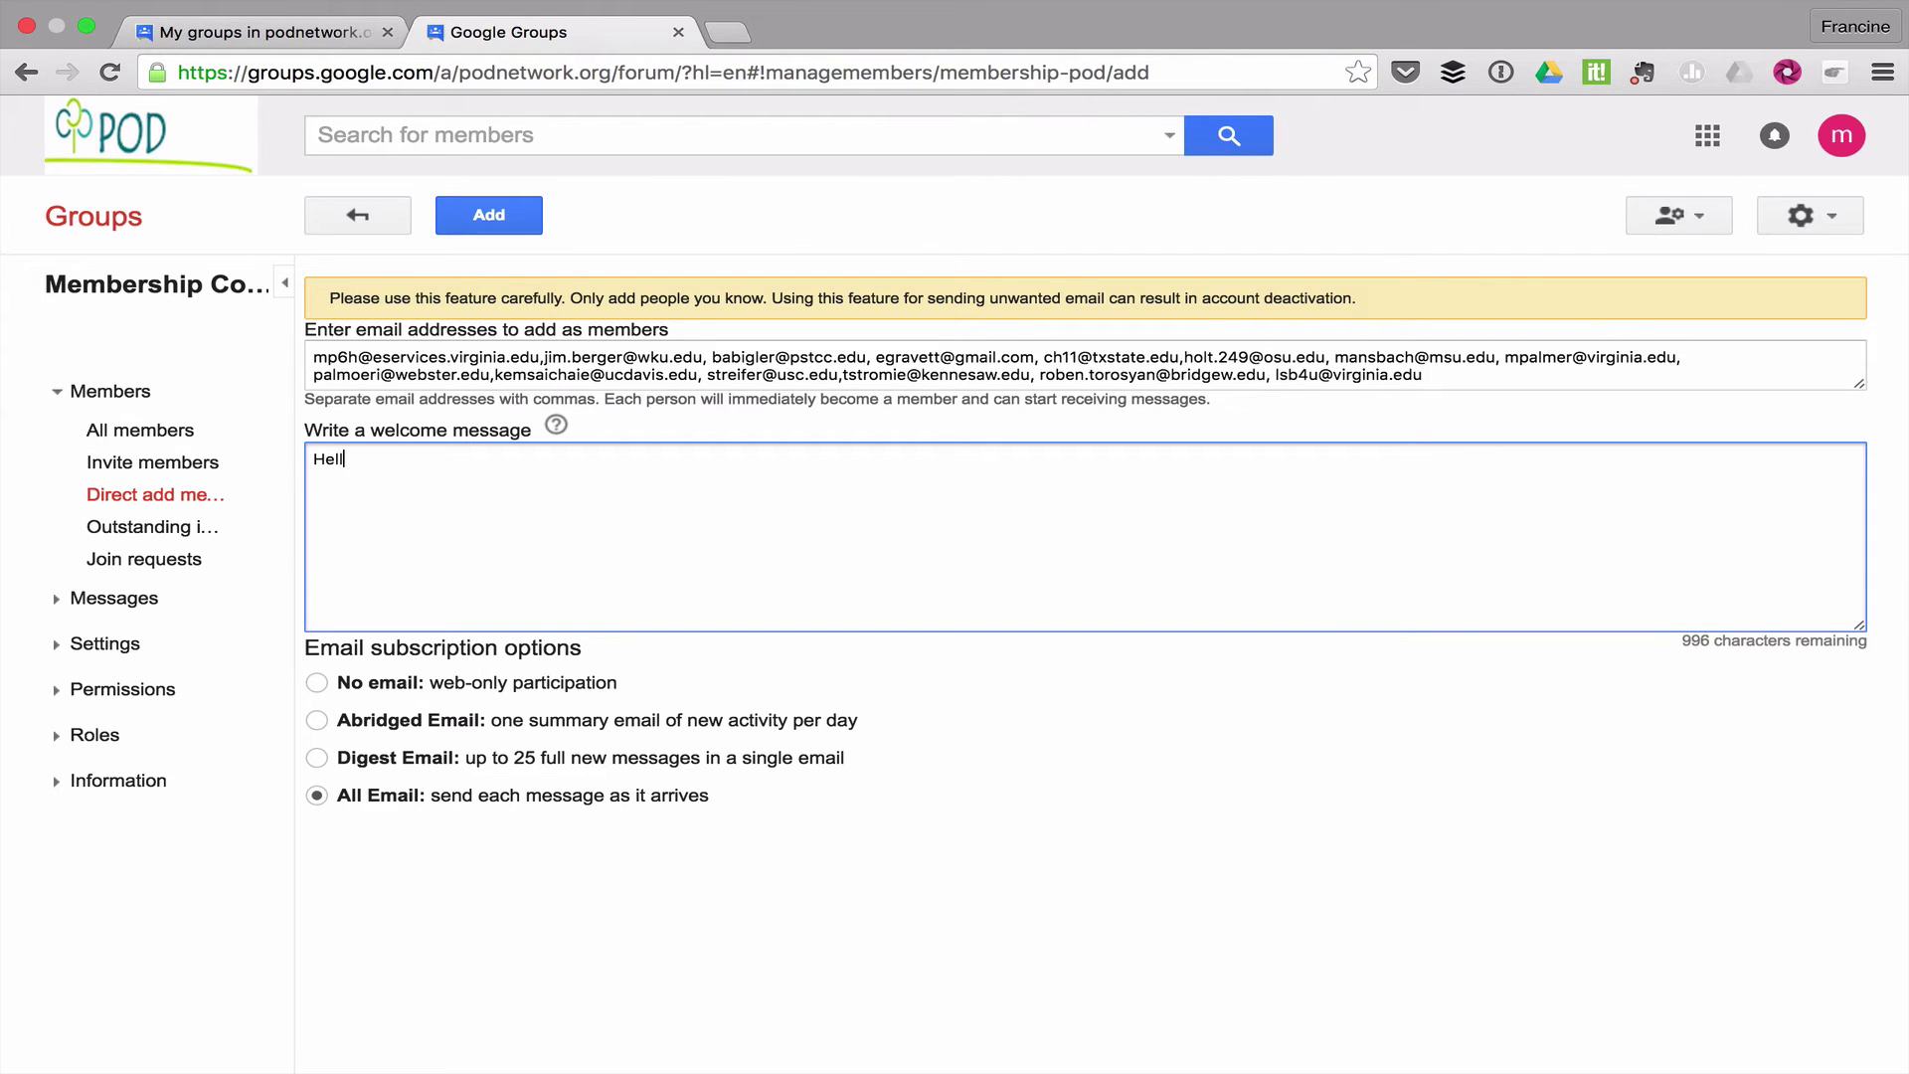
key("Return")
key("Return")
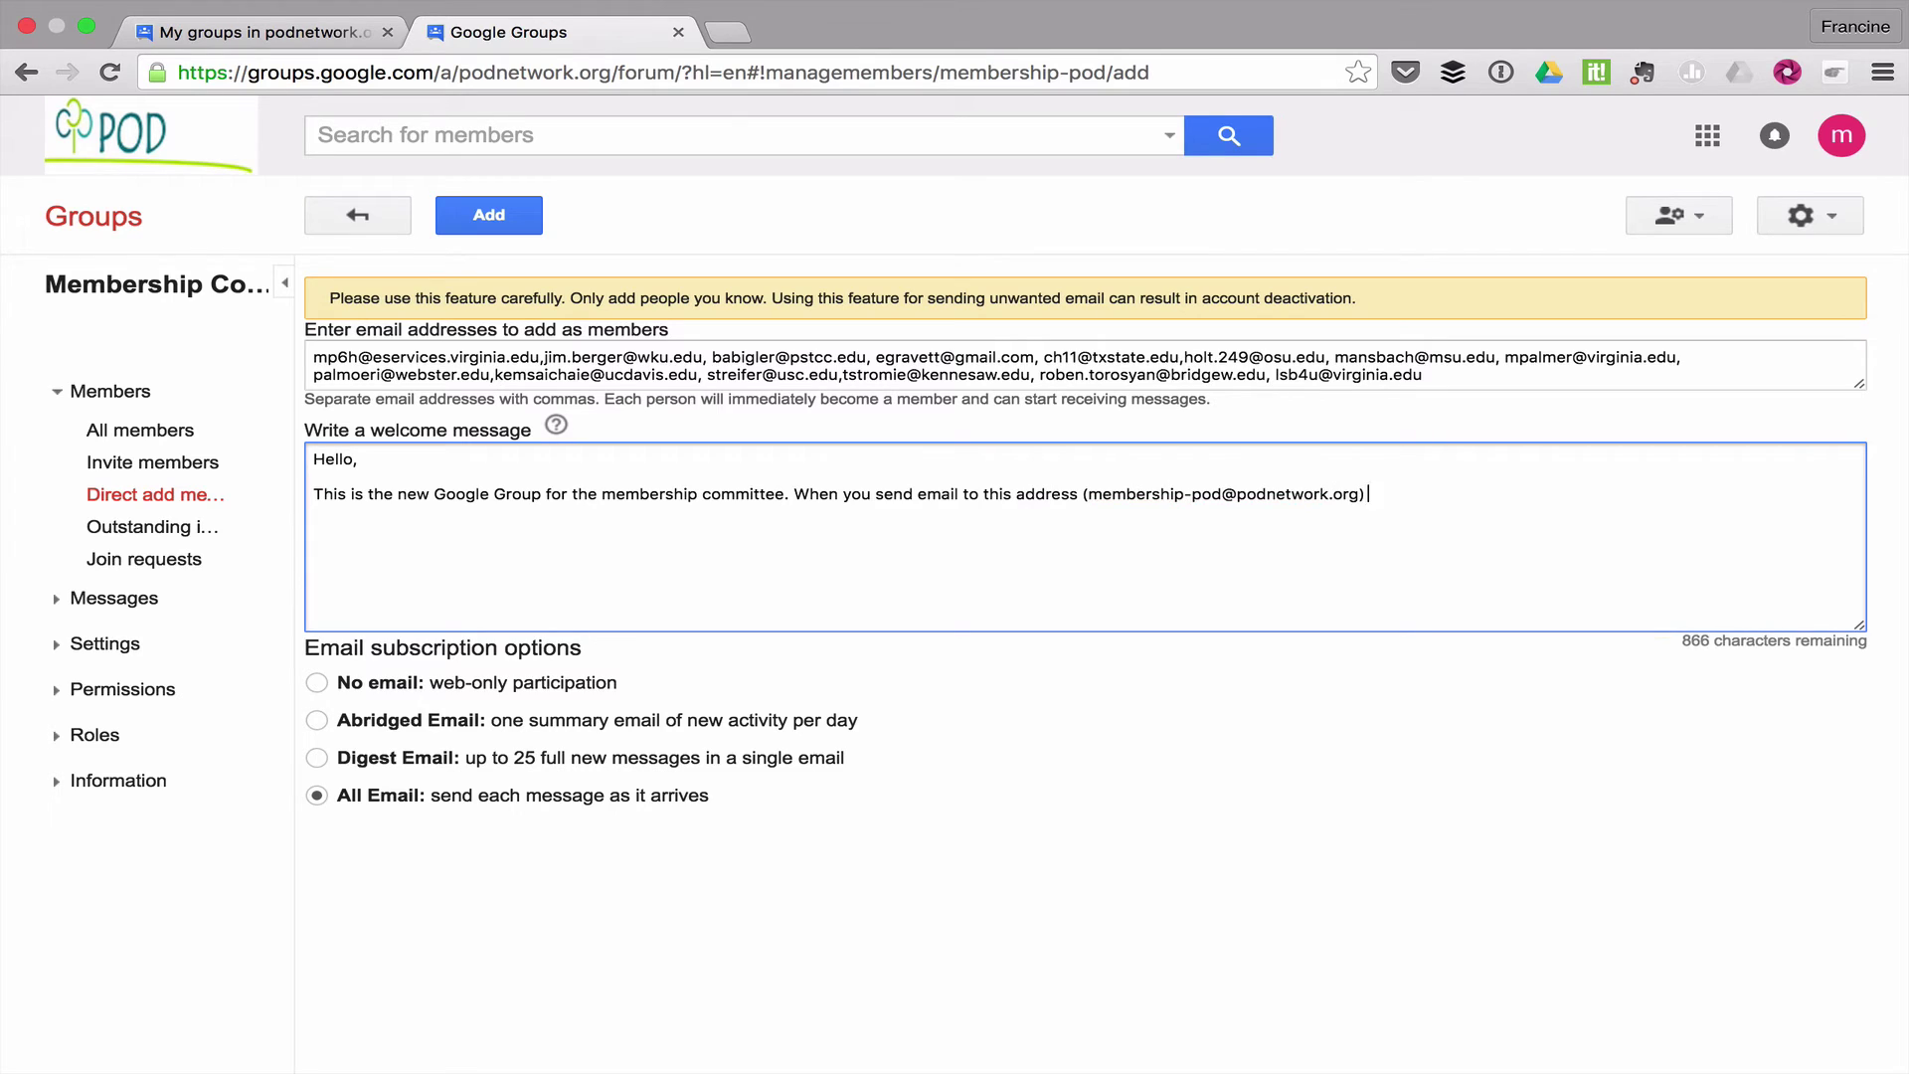
type(" it will automatically go to all committee members. As a member of the goog")
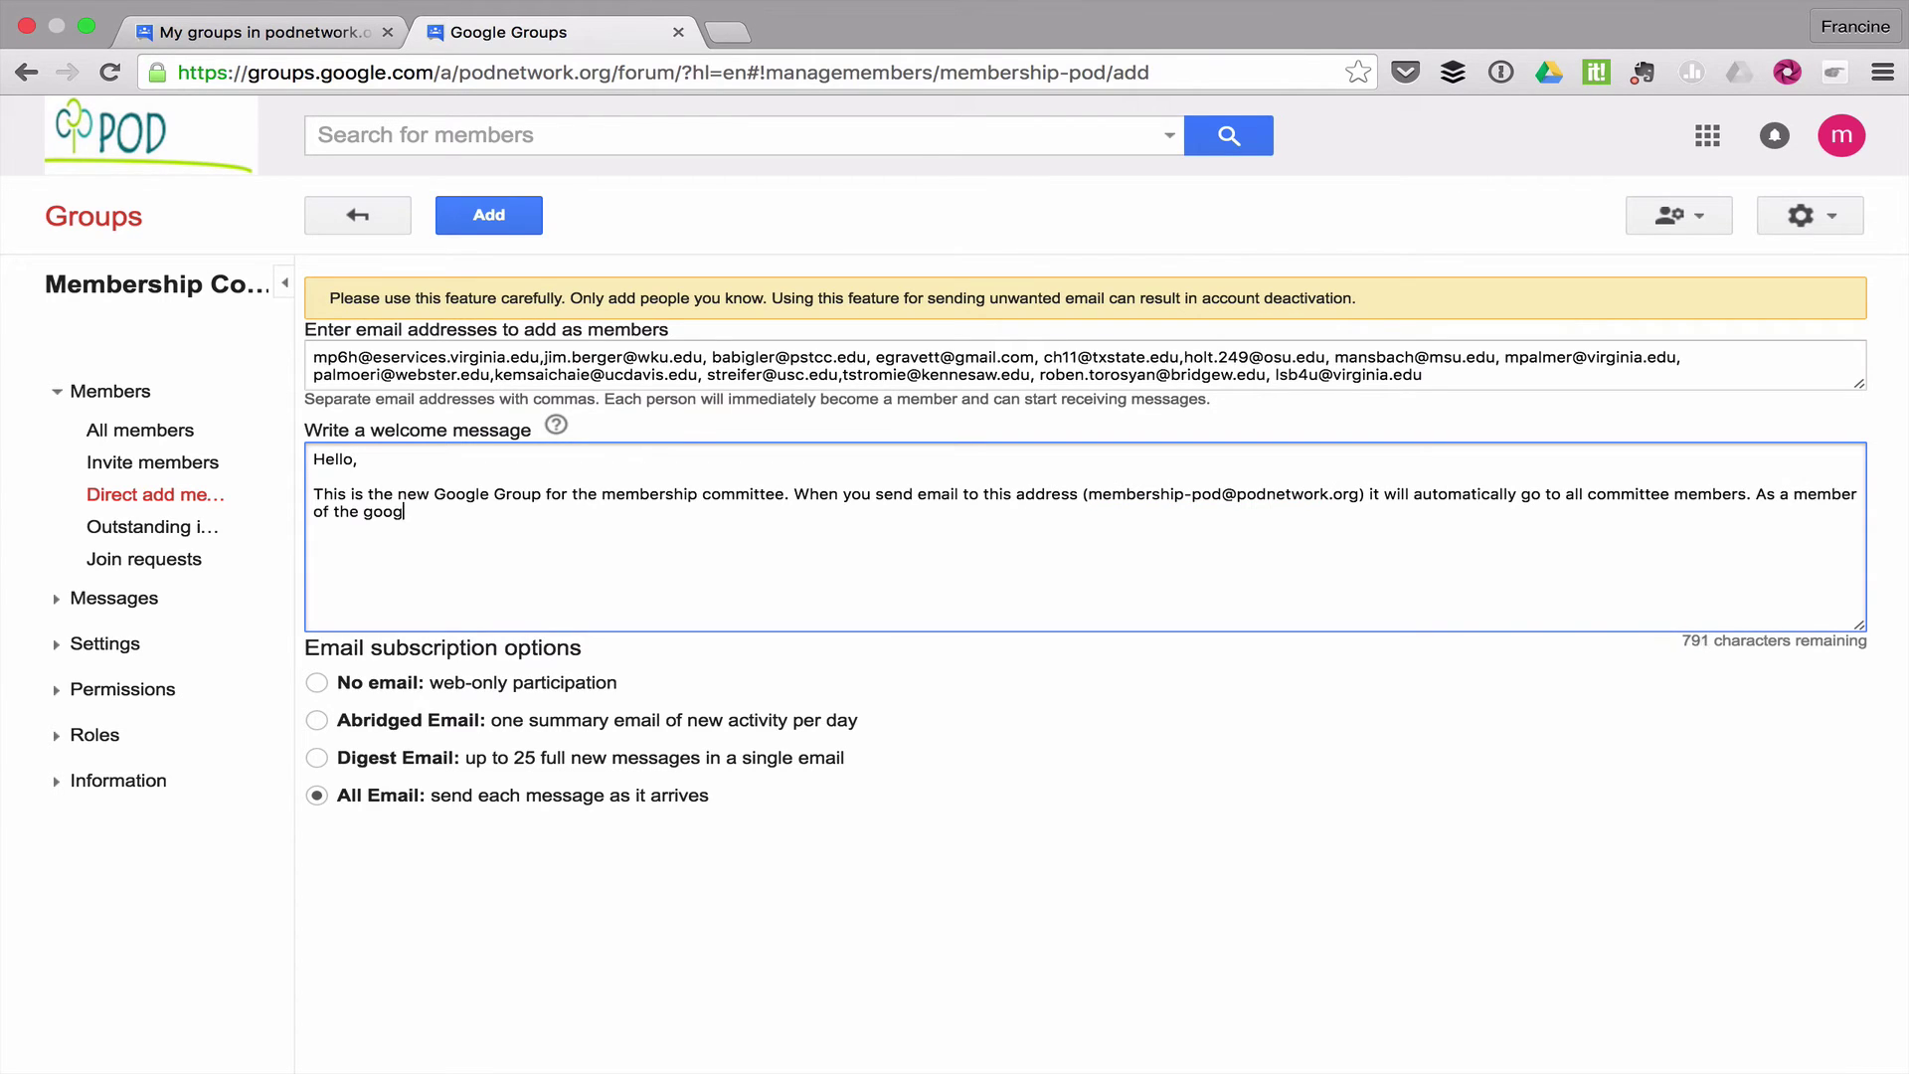
type("le group, you also have access to the shared space on the Membership Committee Google Drive. Look for a separate email")
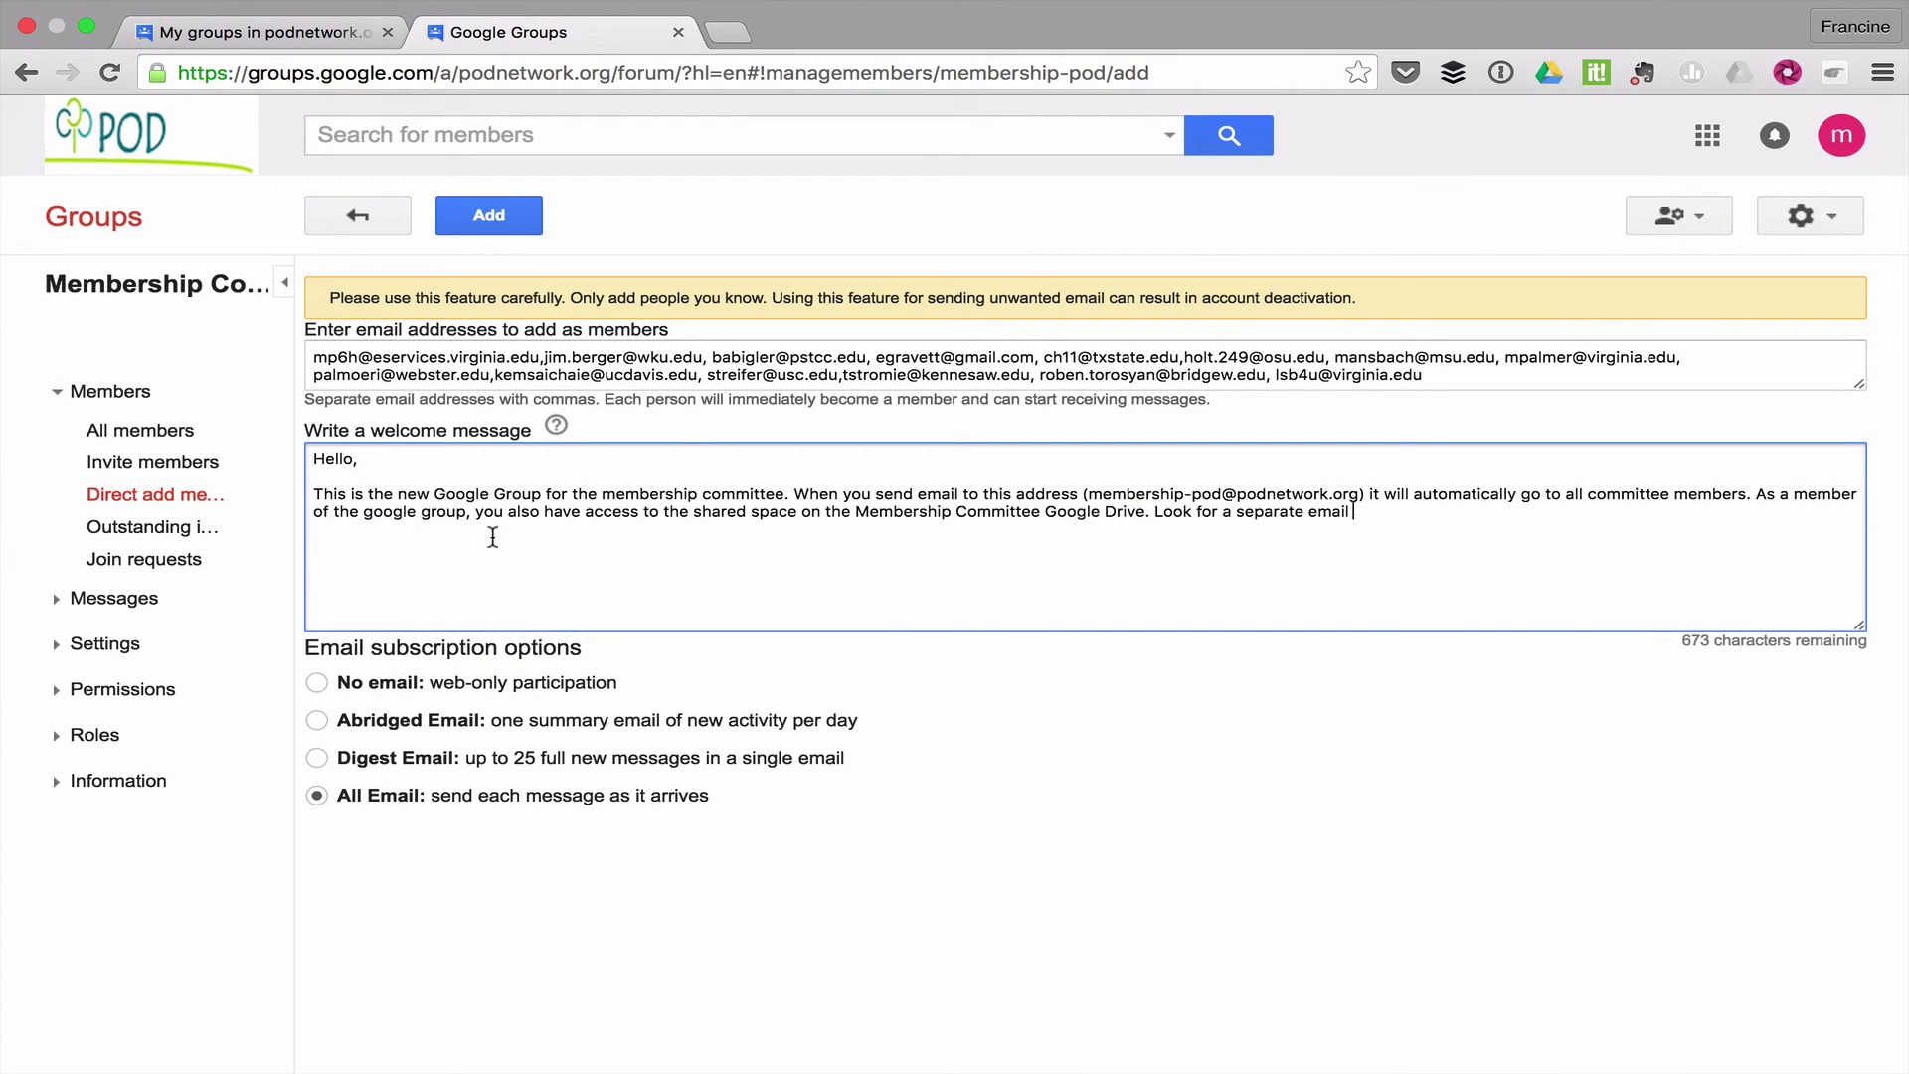
type(" granting you access.")
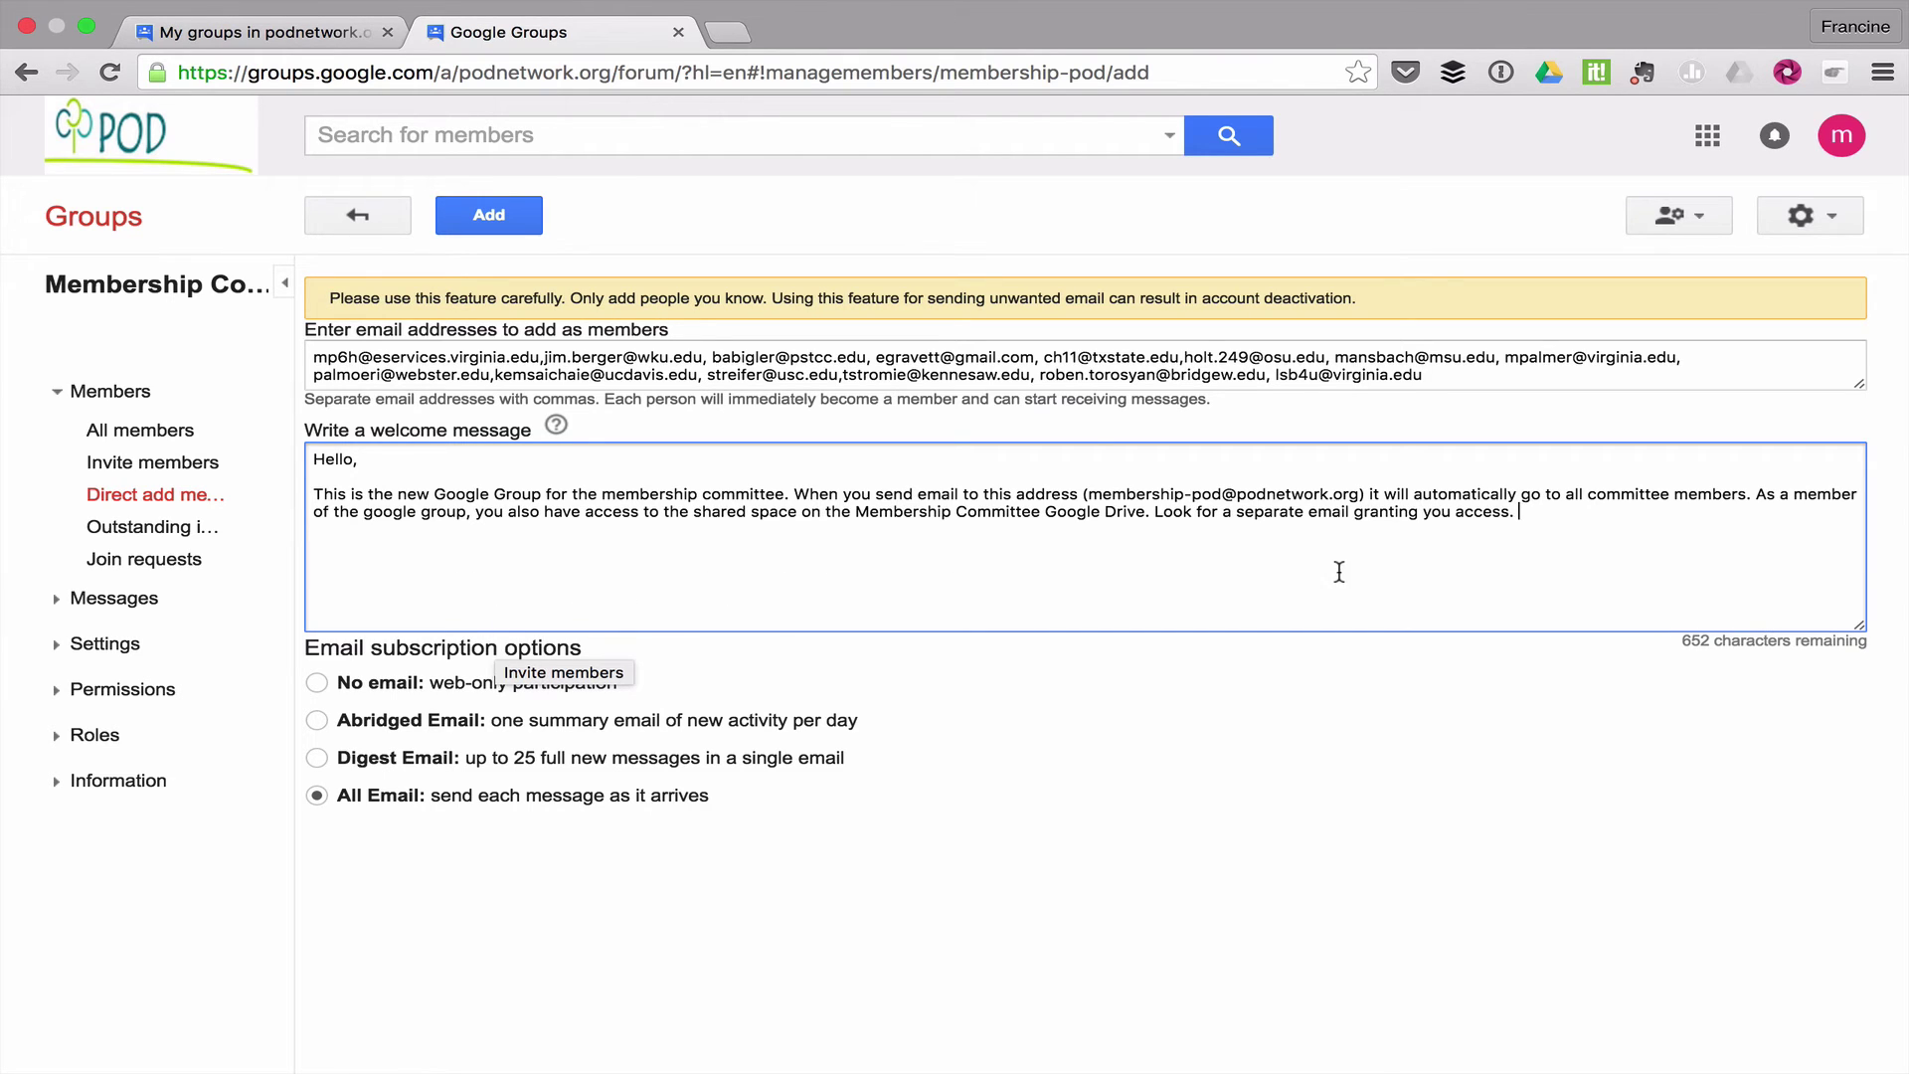
Attempt the add, then cut the last four addresses to stay within the 10-member limit
left_click(502, 226)
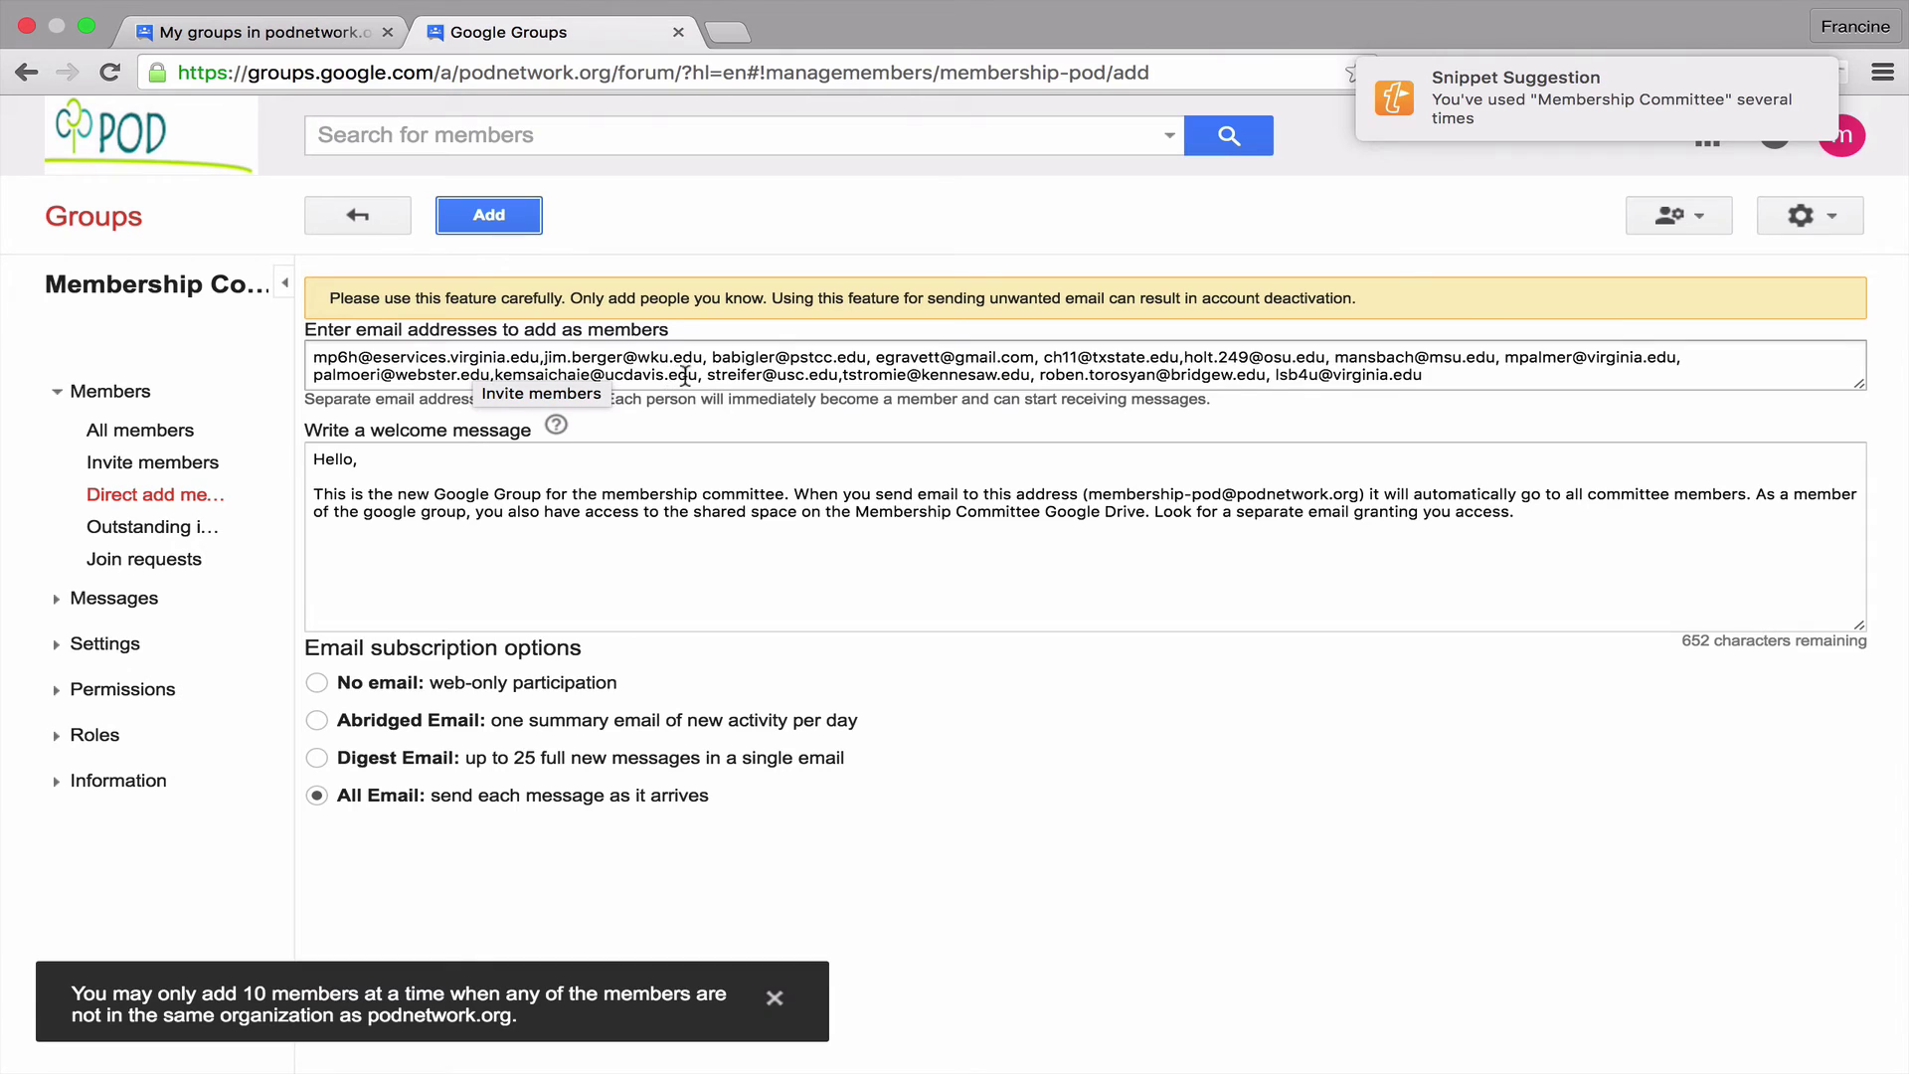
left_click_drag(698, 376, 1444, 375)
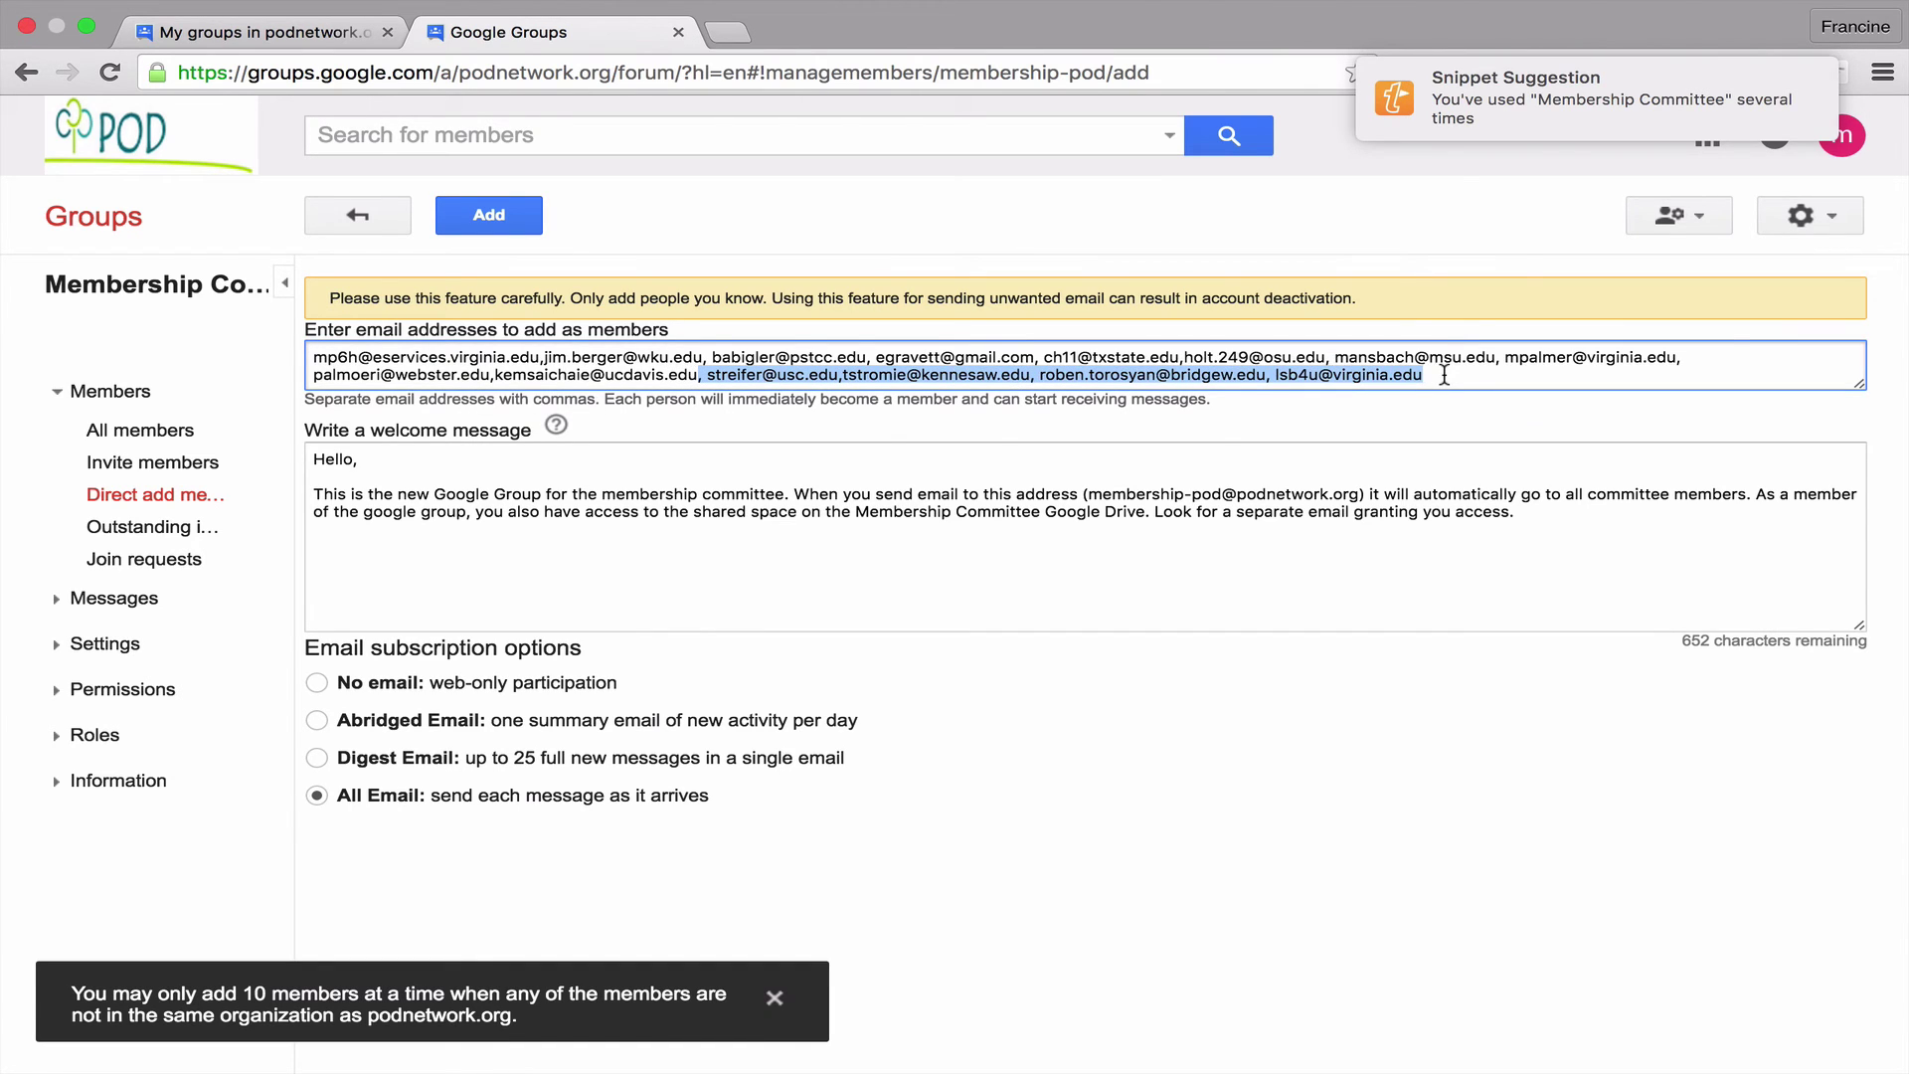
key("super+x")
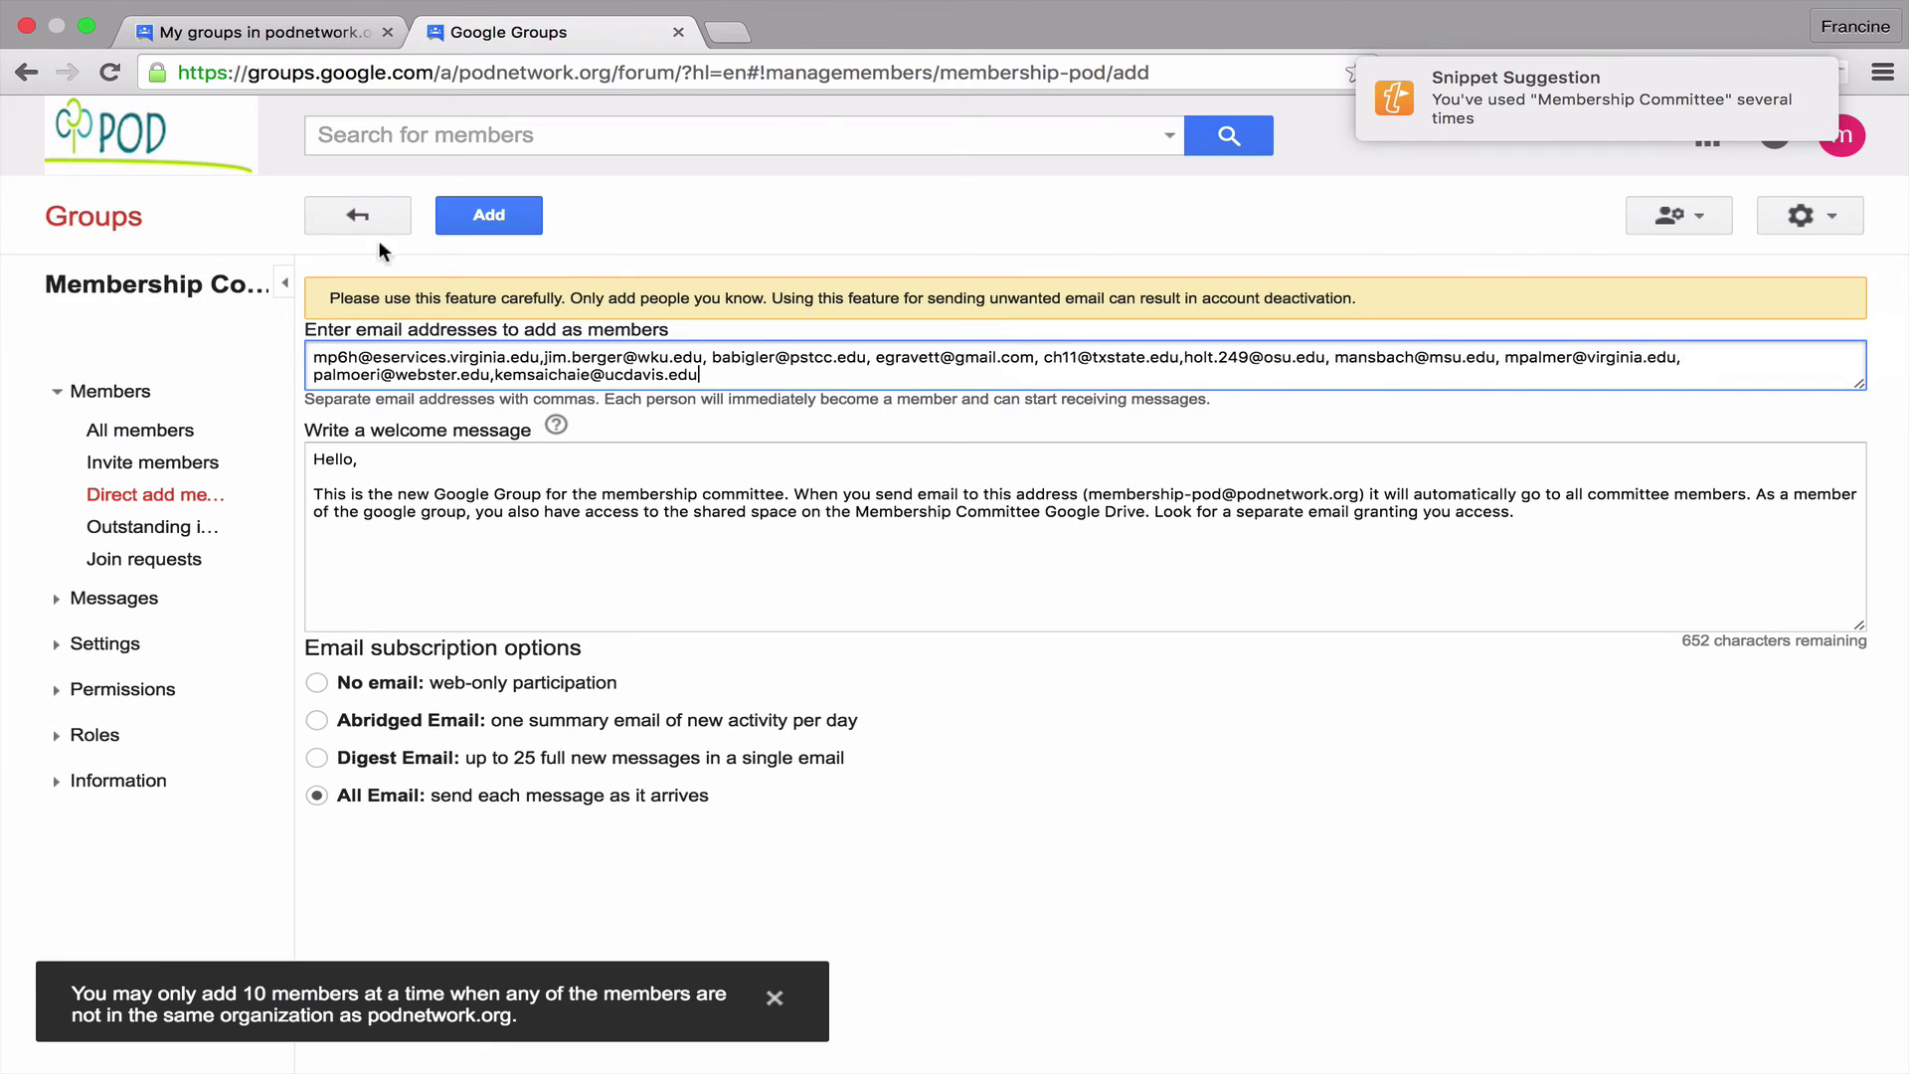
Add the first ten members, entering the reCAPTCHA characters to pass verification
left_click(442, 227)
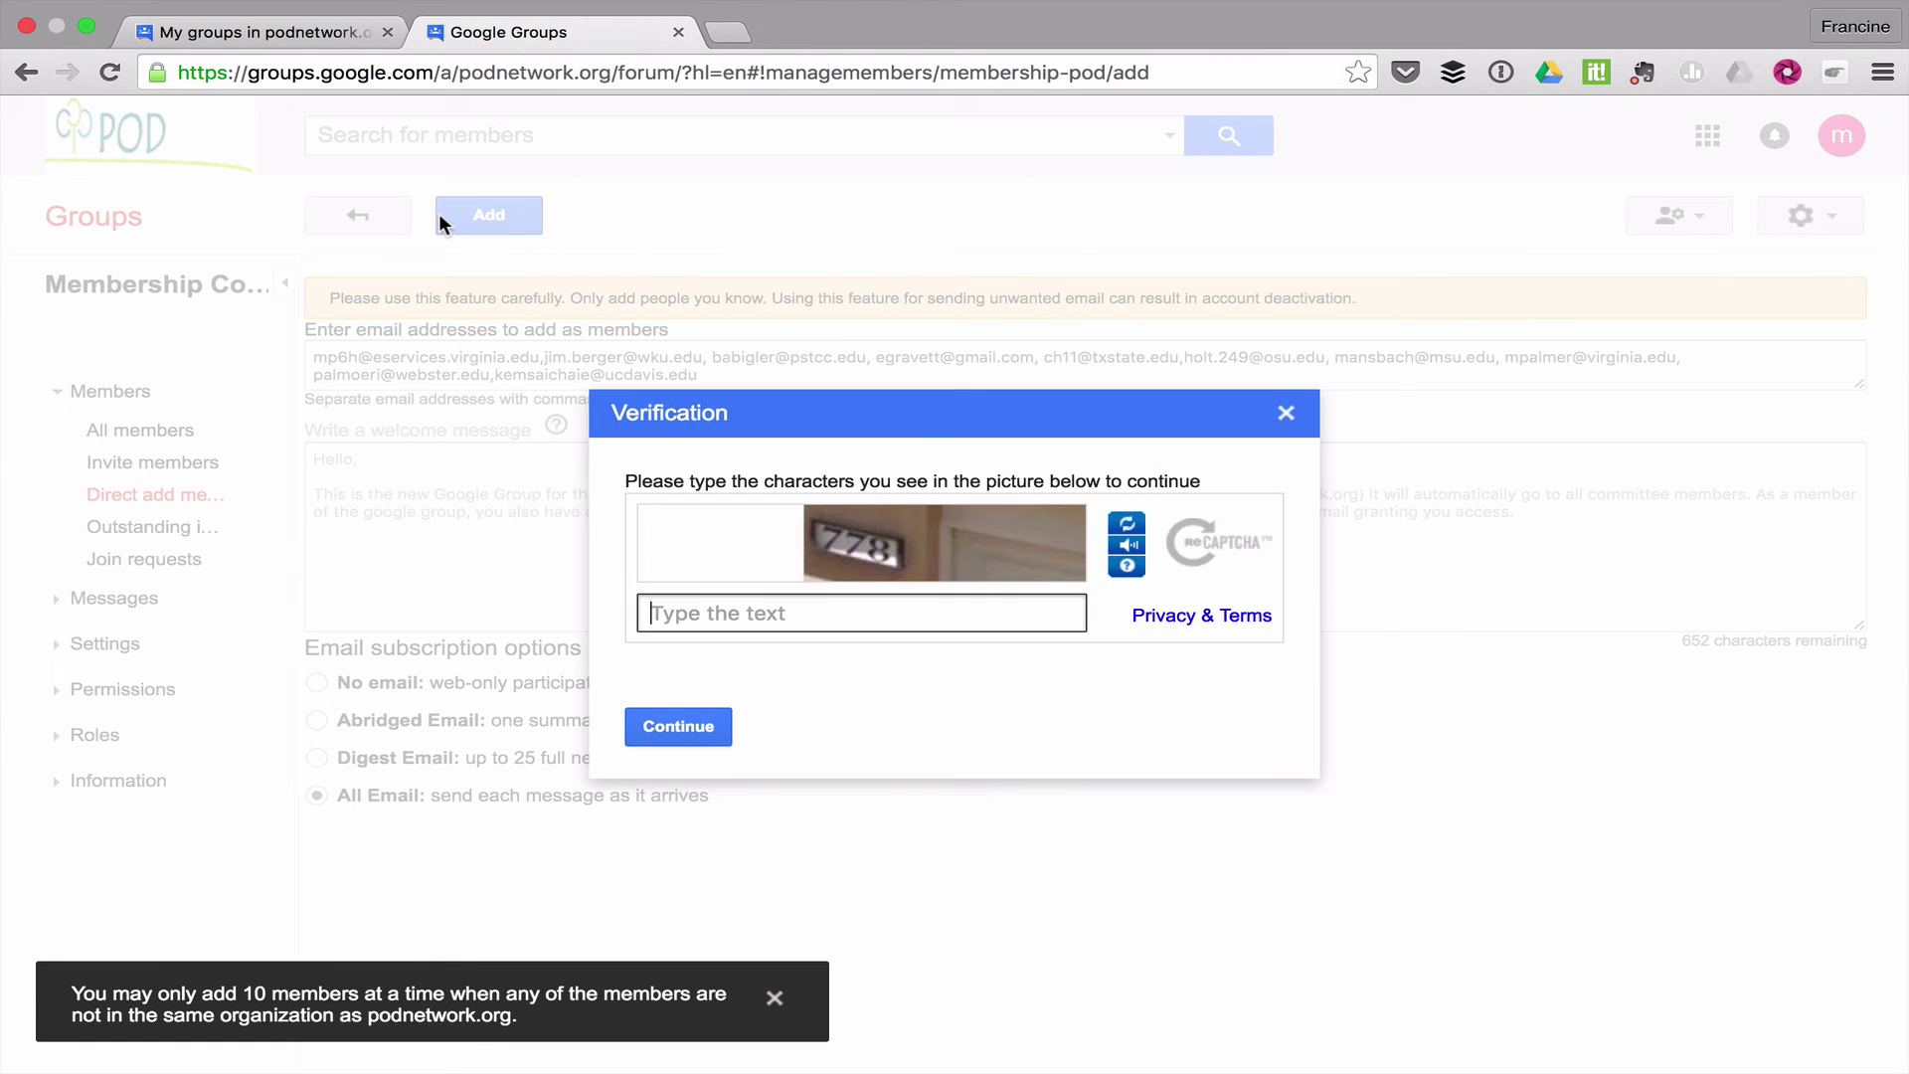
left_click(762, 621)
type("778")
left_click(698, 729)
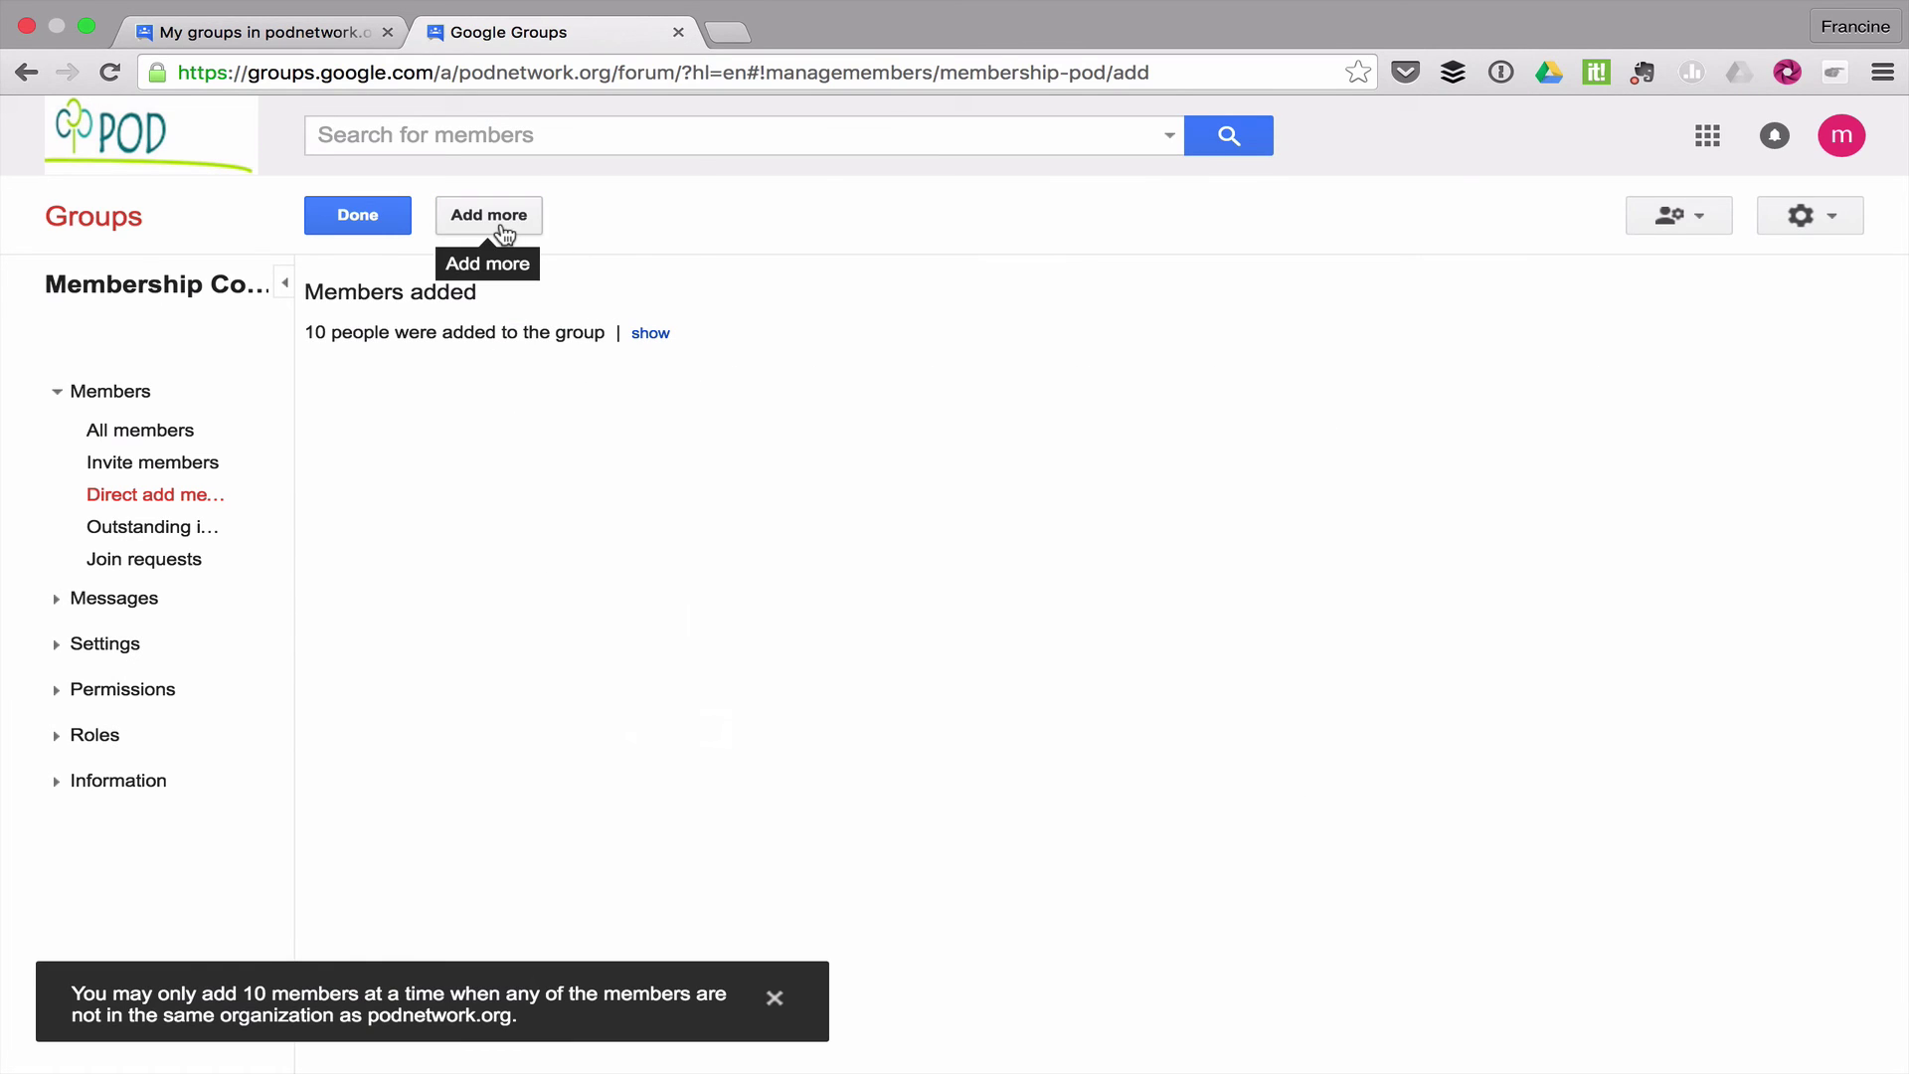
Open a fresh add form and paste the four remaining addresses without the leading space
left_click(489, 215)
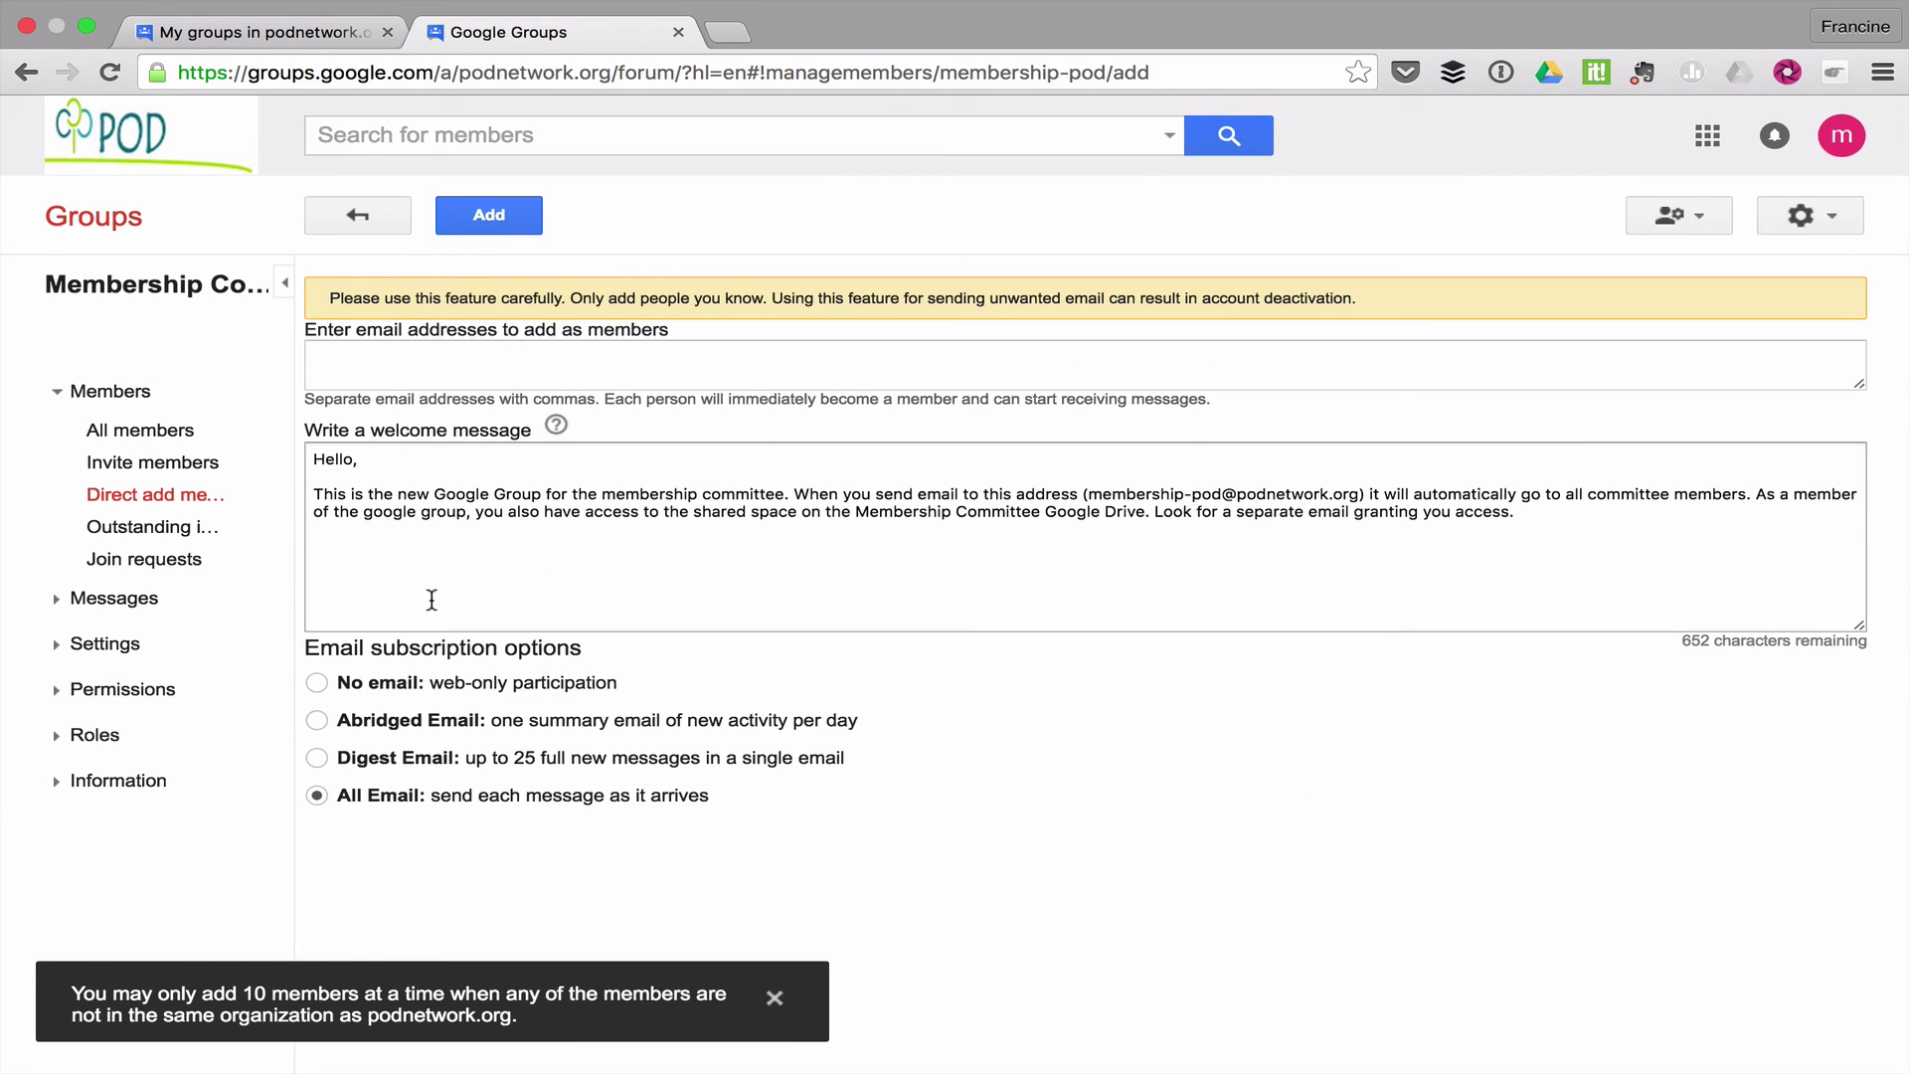
left_click(430, 357)
key("super+v")
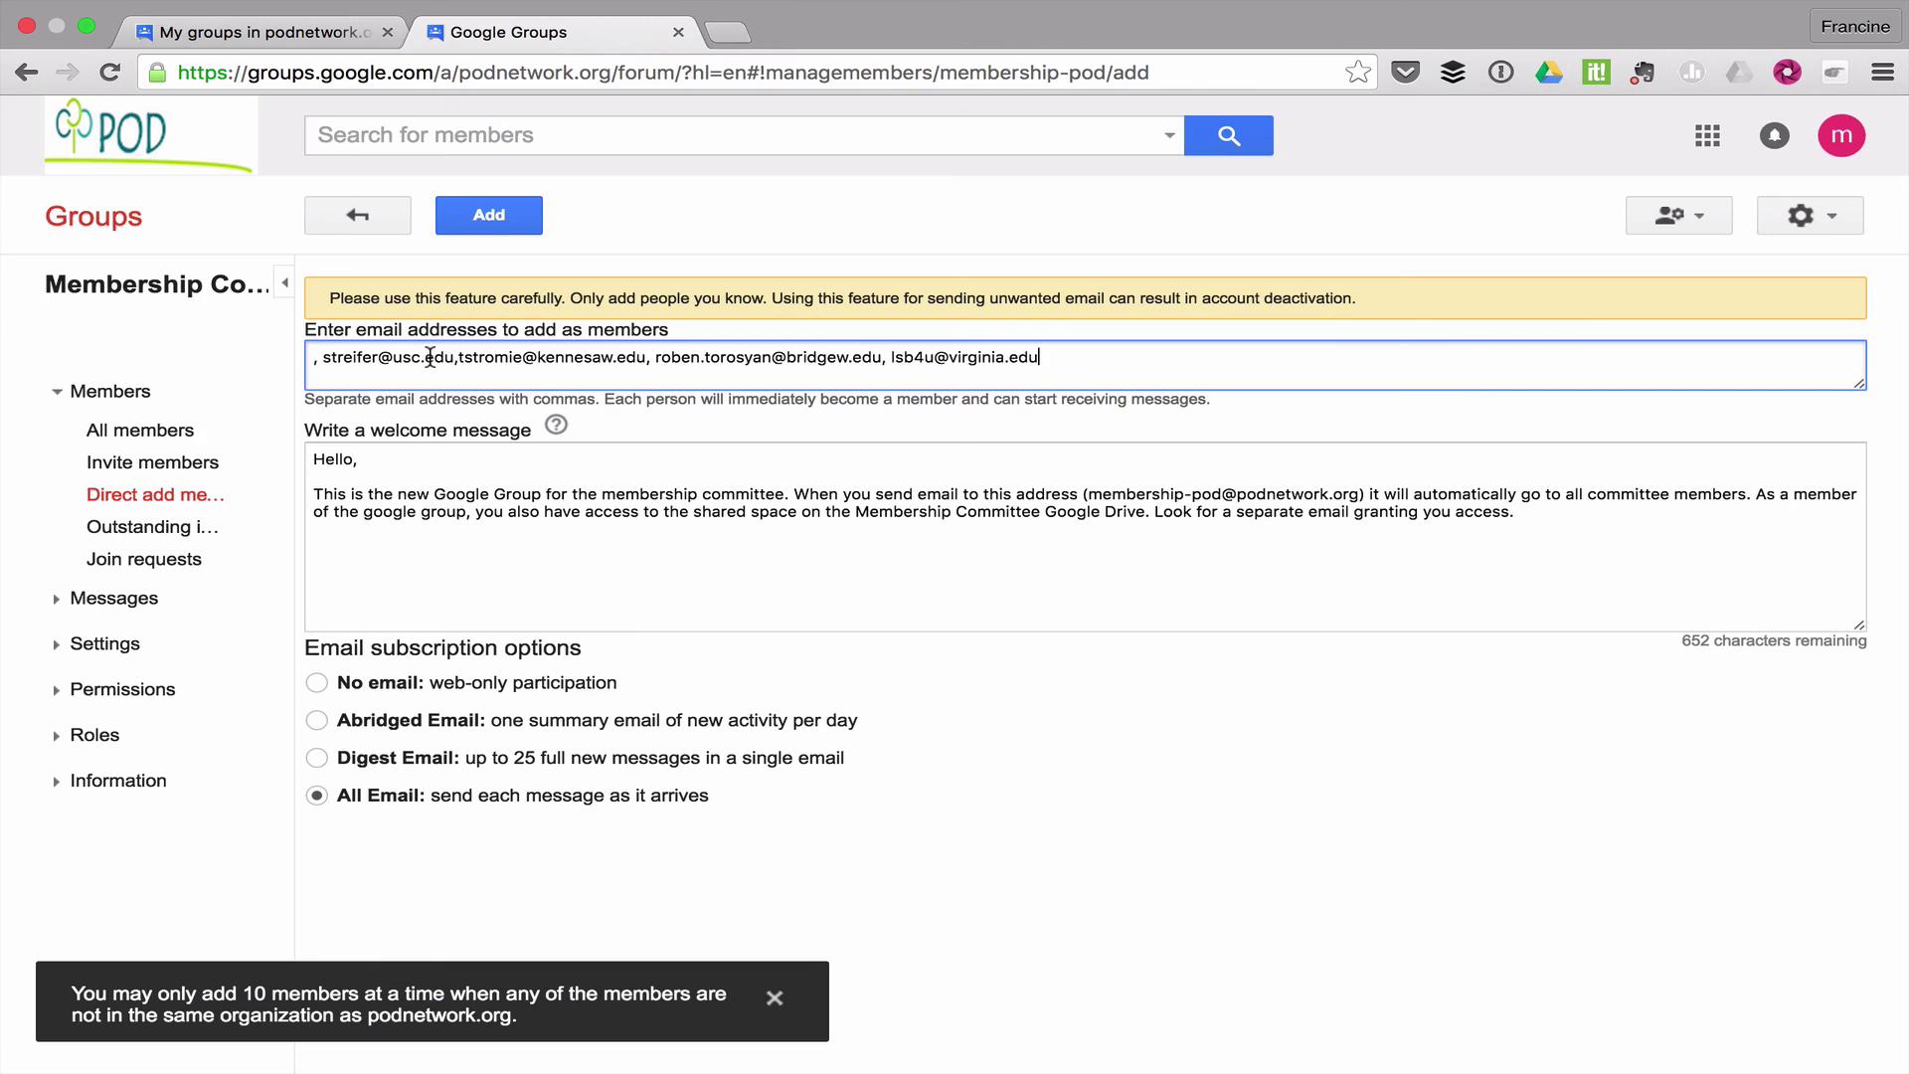
key("Delete")
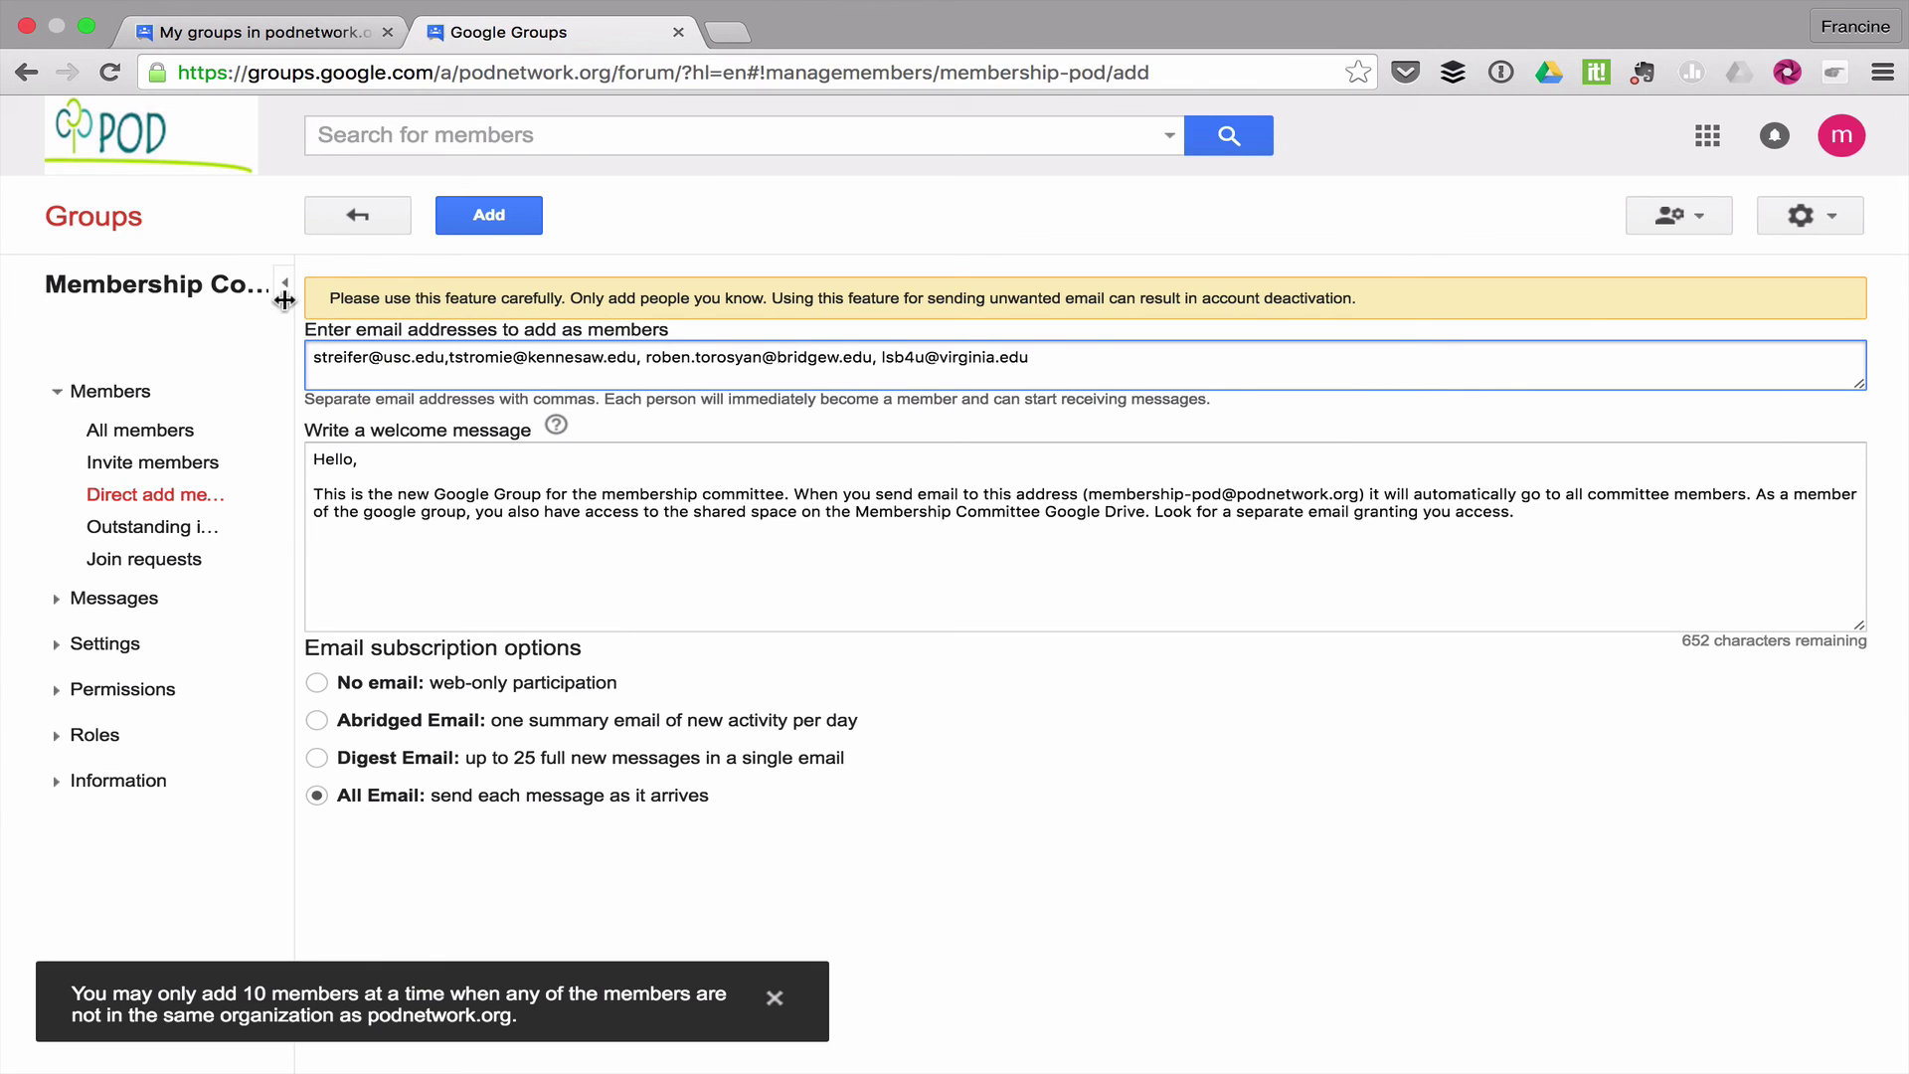
Add the last four members, refreshing the reCAPTCHA image and entering its characters
left_click(477, 213)
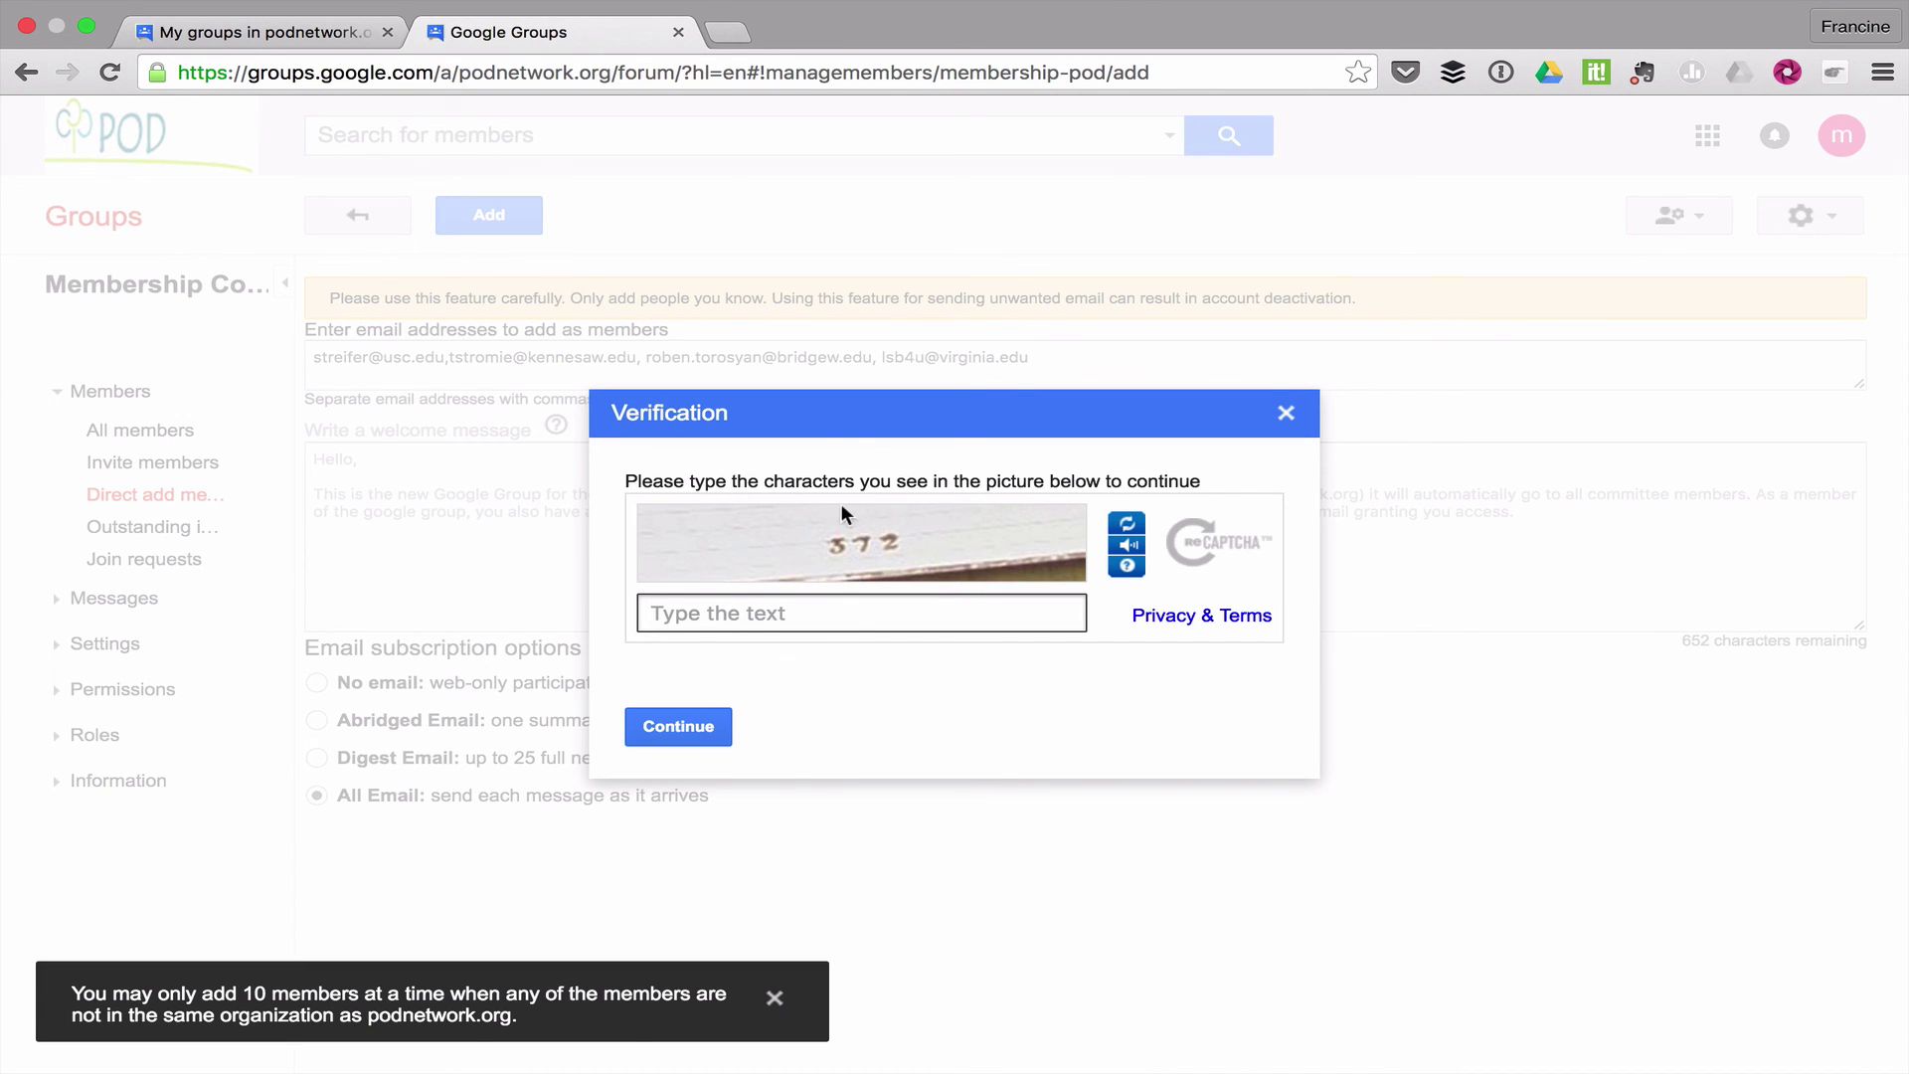
left_click(1128, 525)
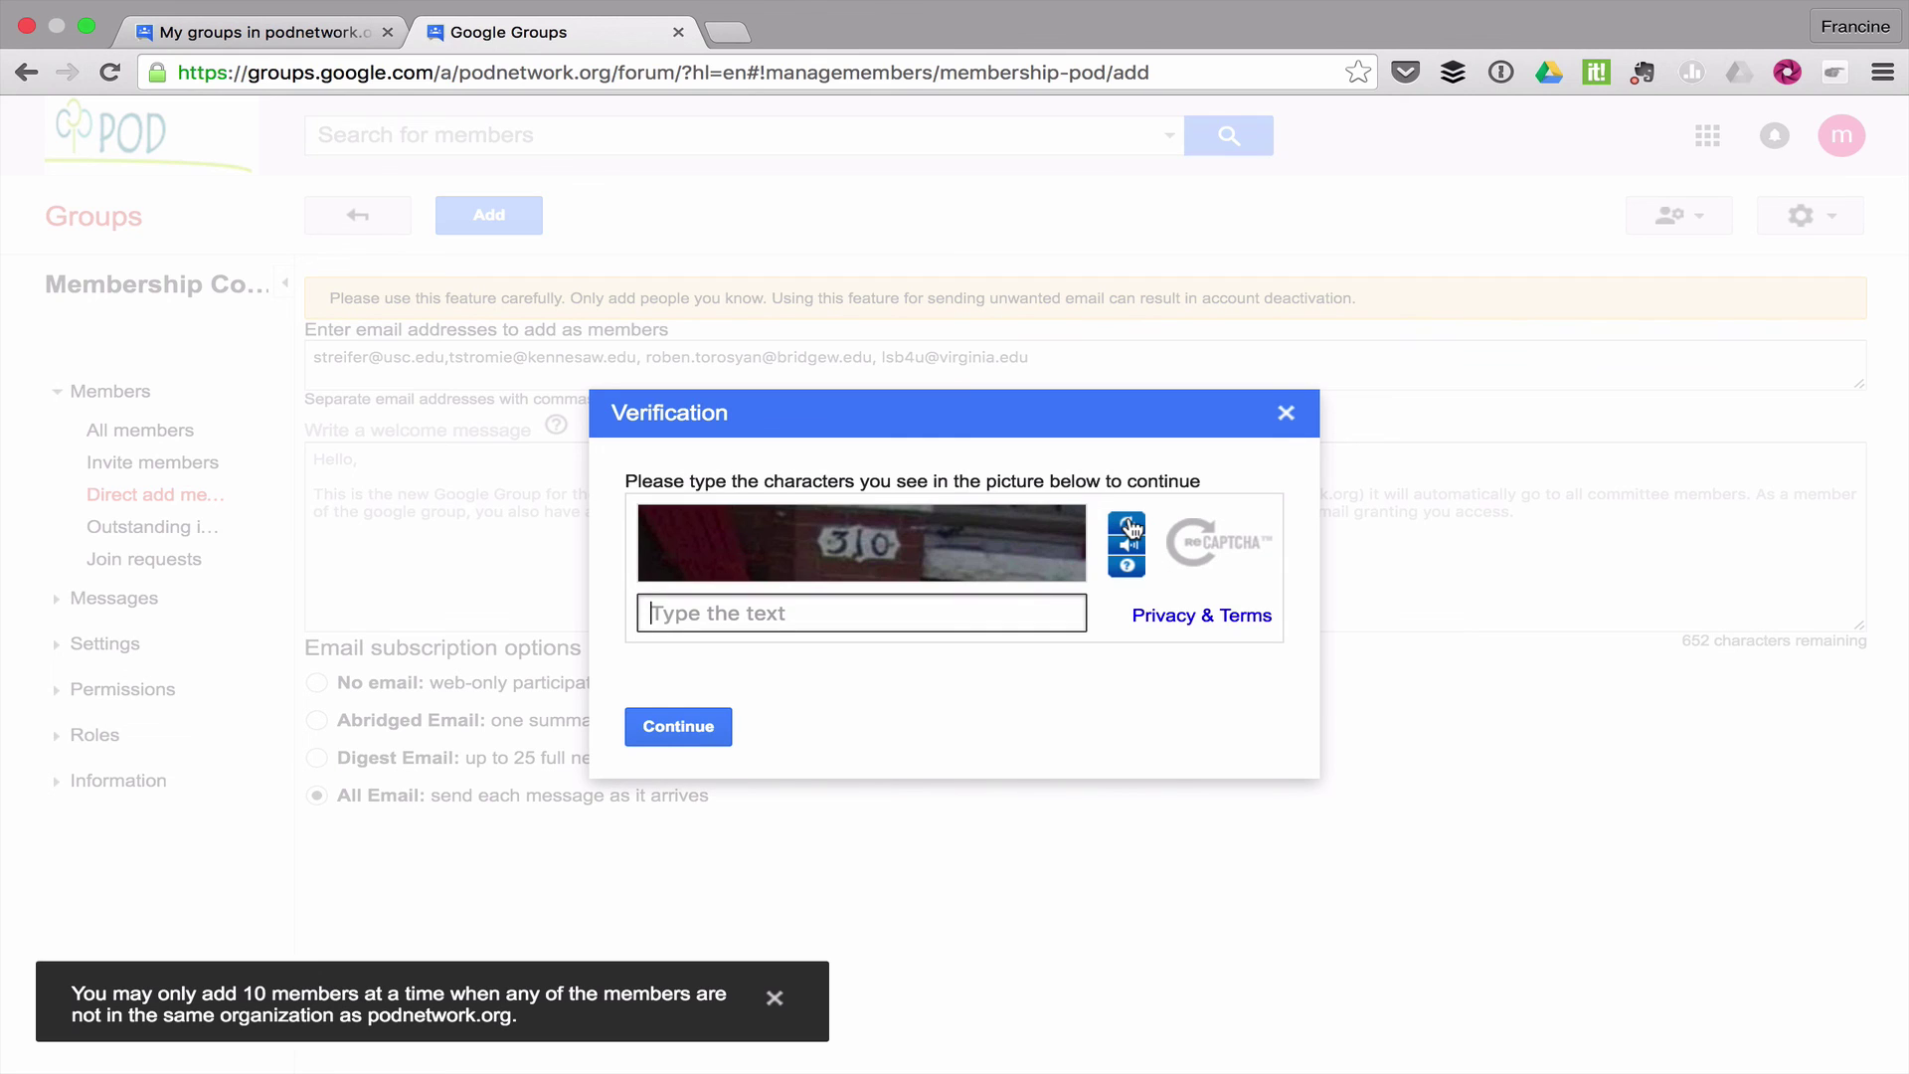
left_click(885, 607)
type("310")
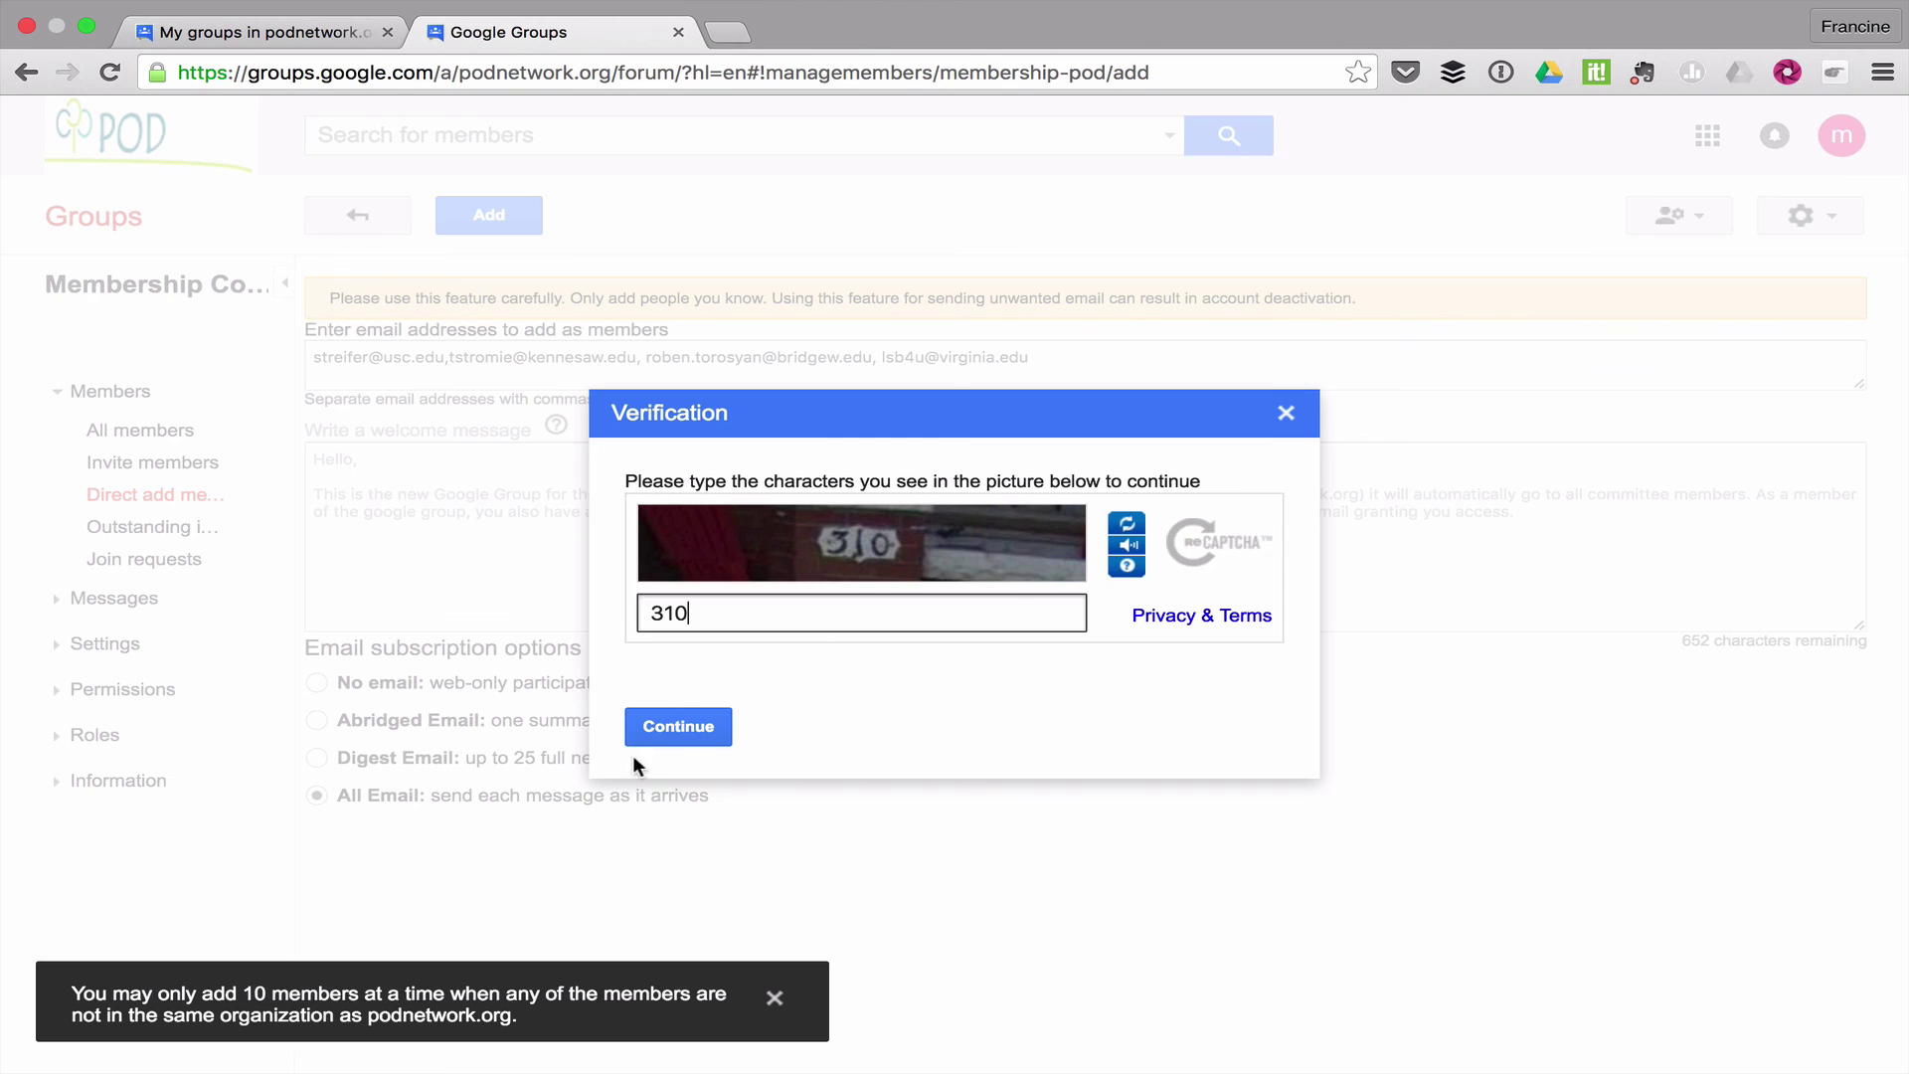
left_click(661, 732)
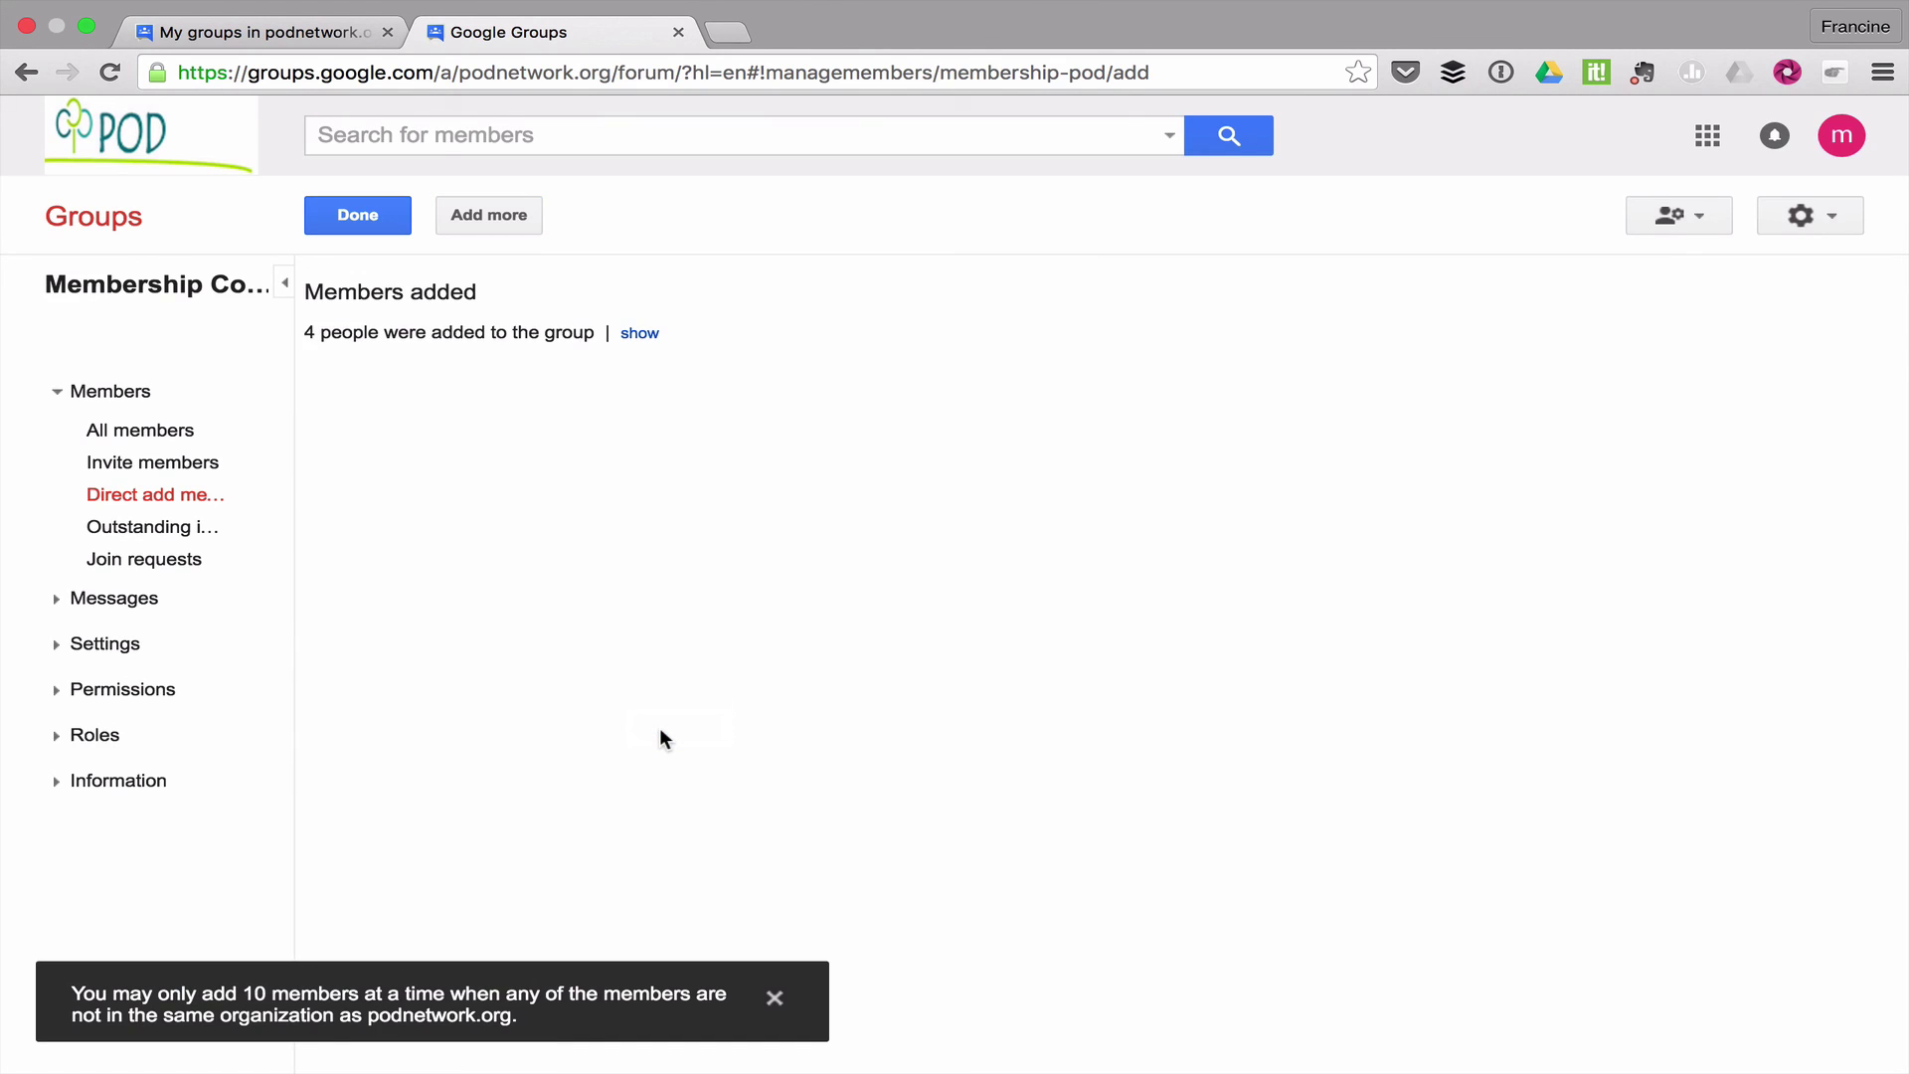
View the All members list showing the group's 15 members
left_click(176, 434)
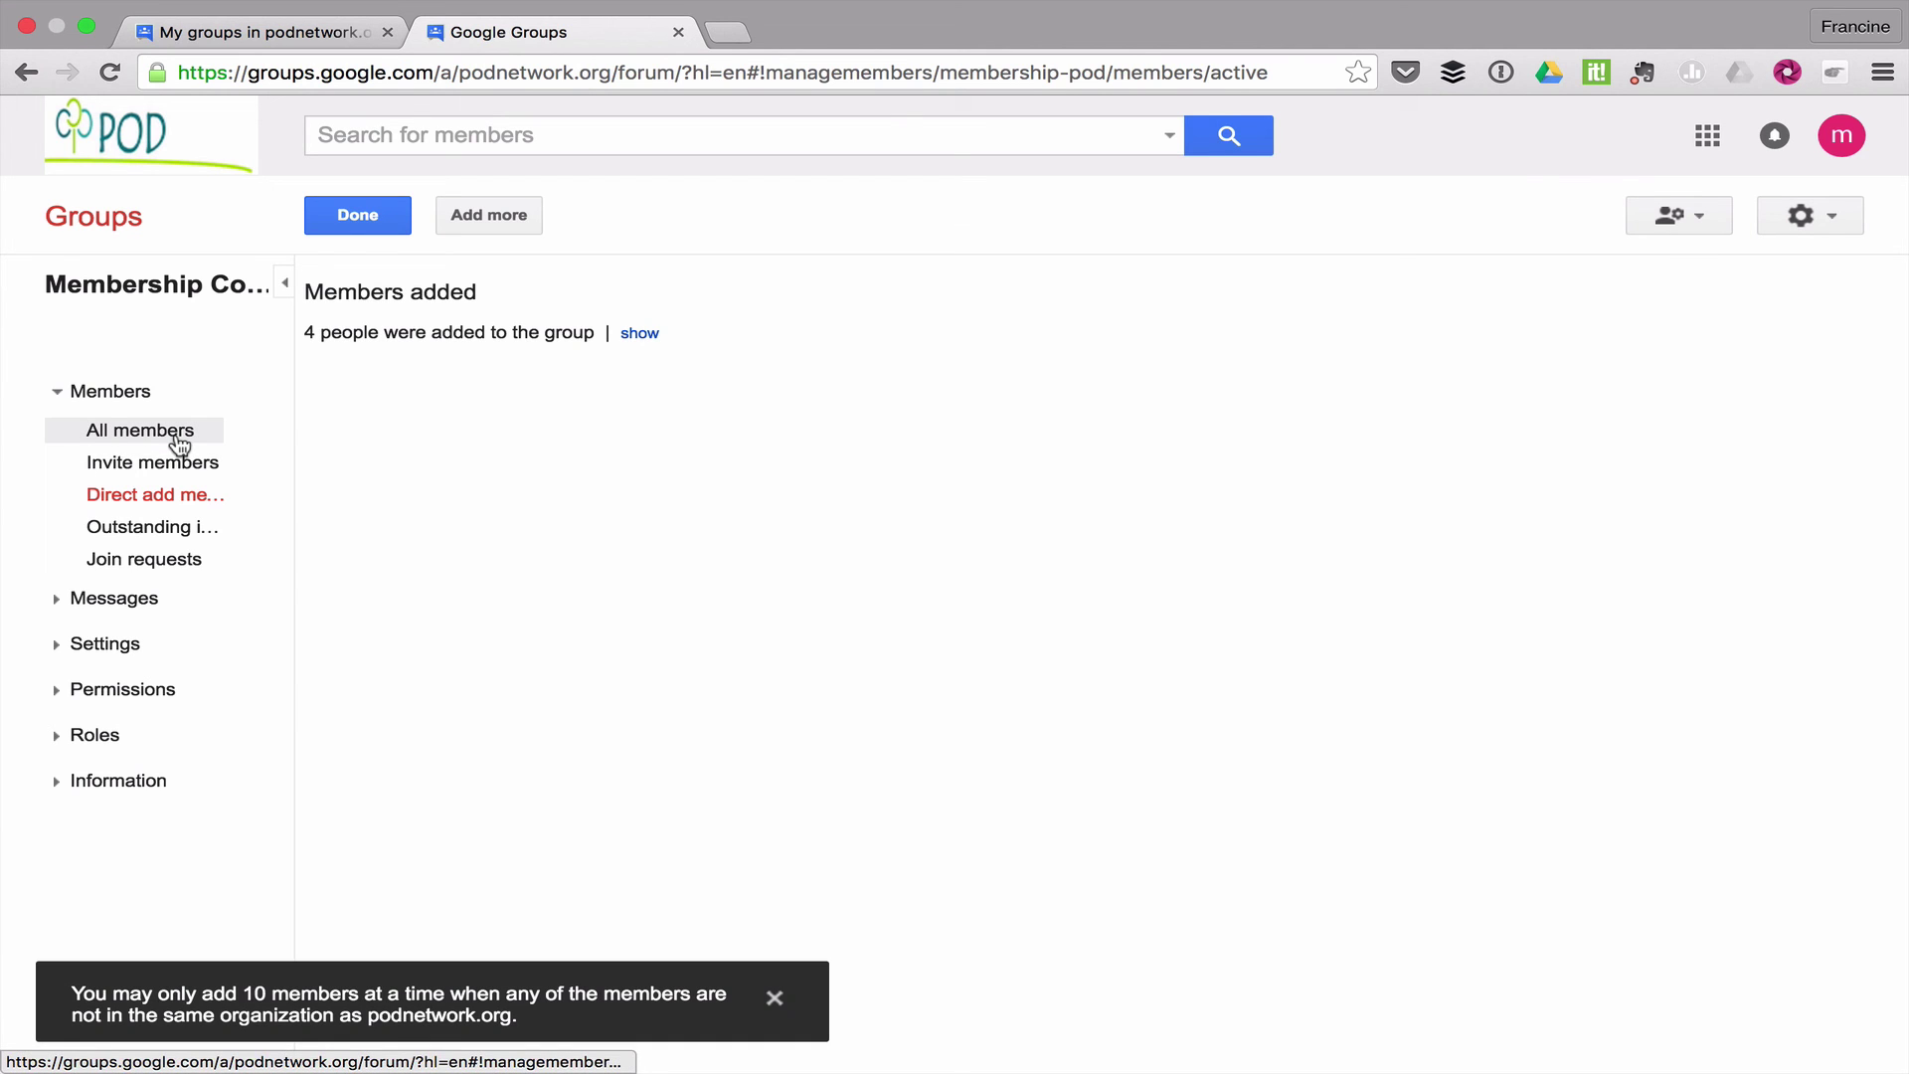